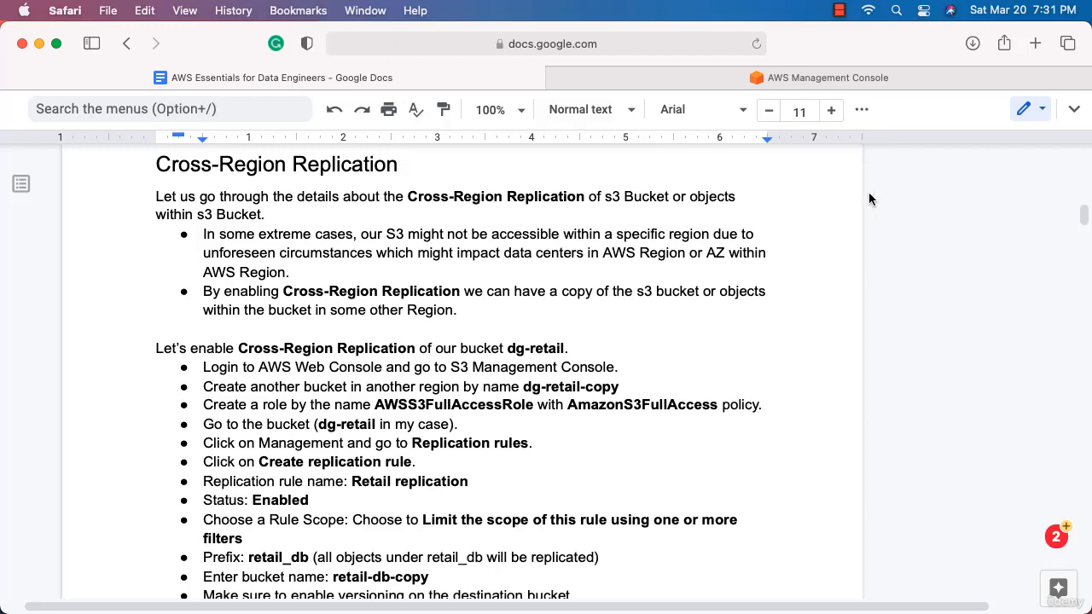
Switch to the AWS Management Console and open the S3 service
{"action": "left_click", "coordinate": [788, 77]}
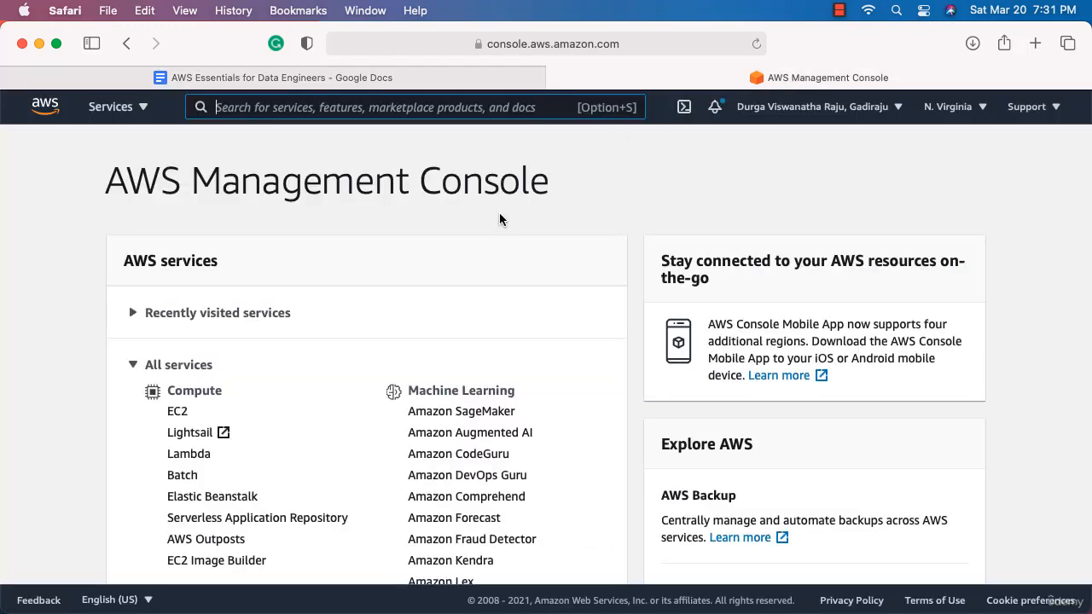
{"action": "left_click", "coordinate": [111, 107]}
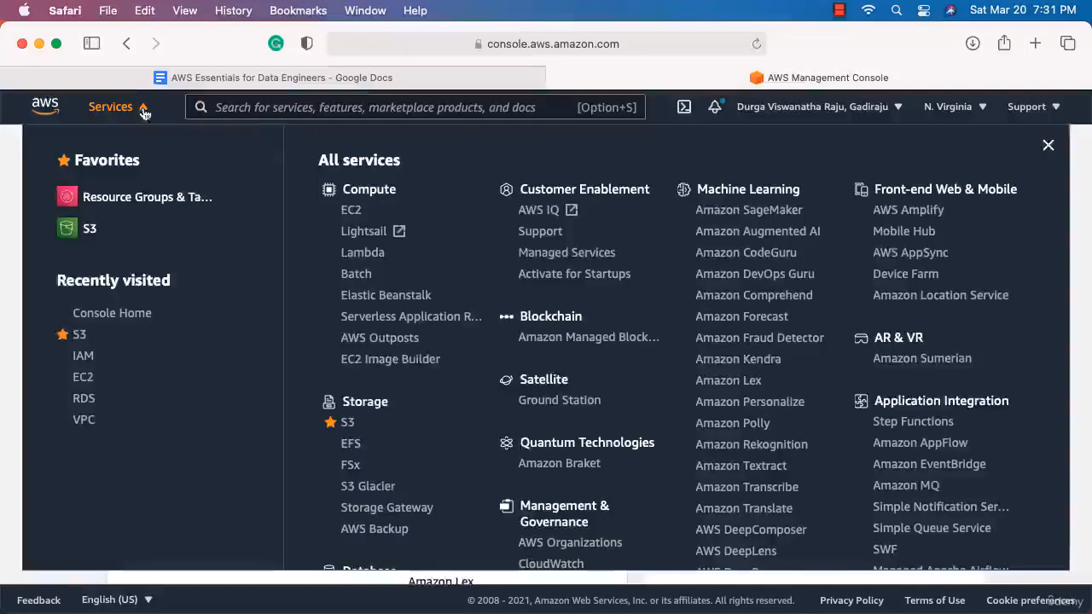
{"action": "left_click", "coordinate": [85, 235]}
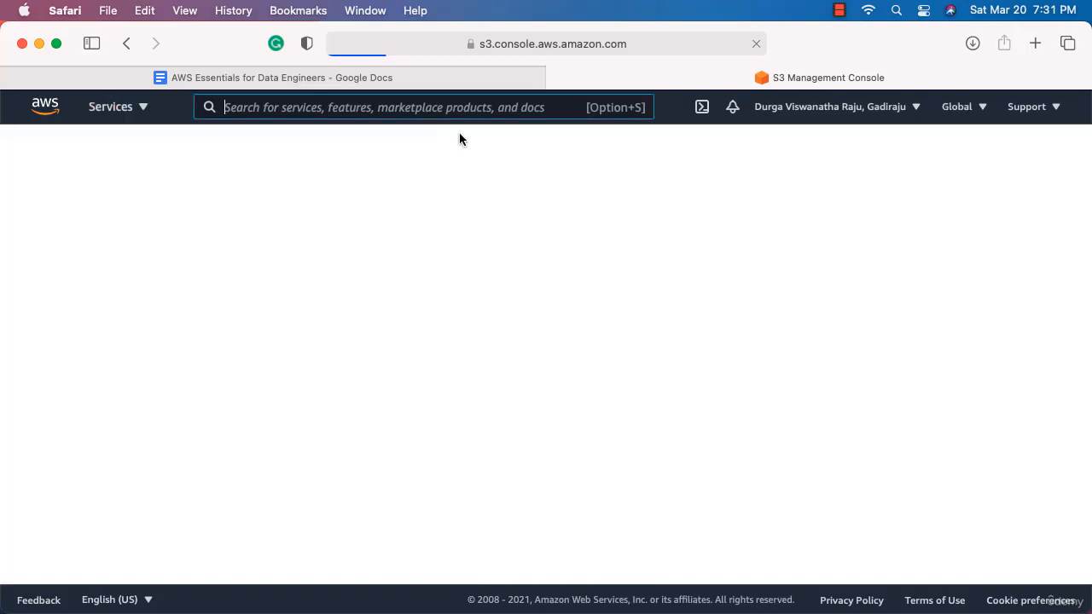
Copy the bucket name dg-retail-copy from the Google Docs instructions and return to the S3 console
{"action": "left_click", "coordinate": [418, 77]}
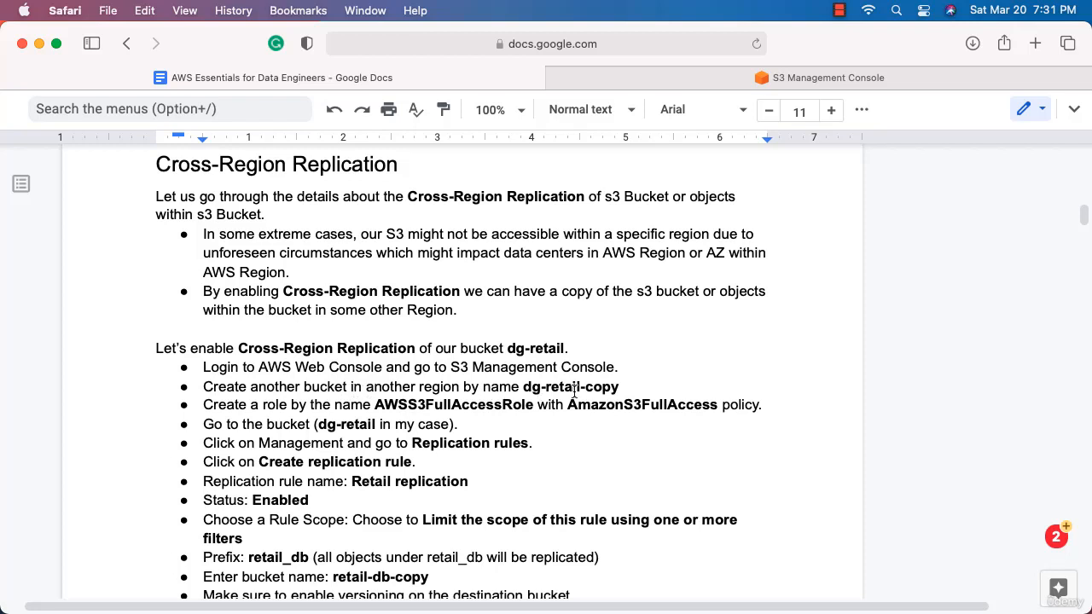
{"action": "left_click_drag", "start_coordinate": [620, 386], "coordinate": [521, 387]}
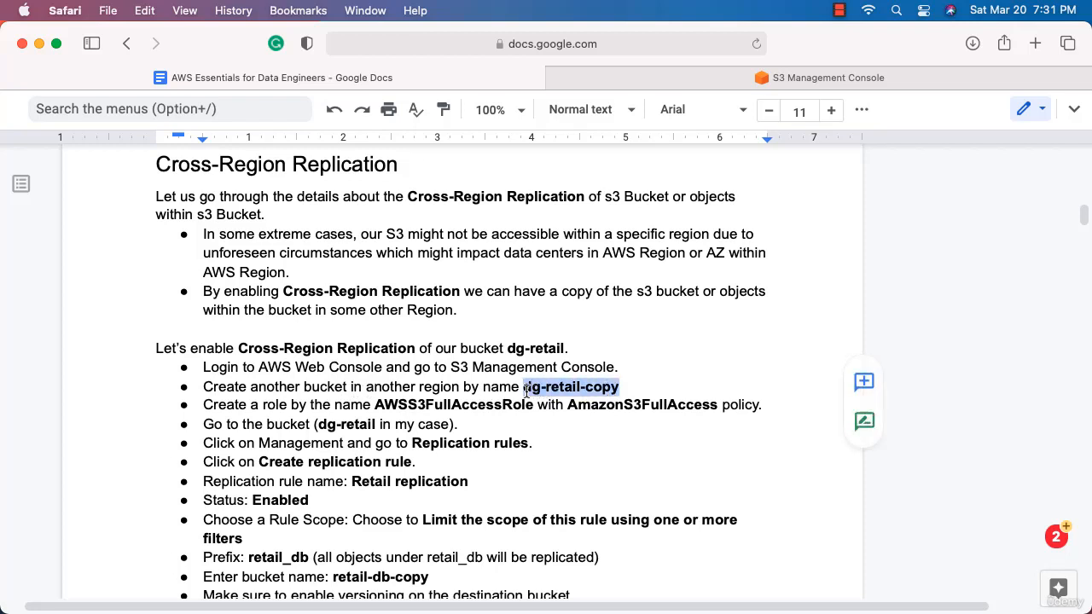
{"action": "key", "text": "super+c"}
{"action": "left_click", "coordinate": [678, 78]}
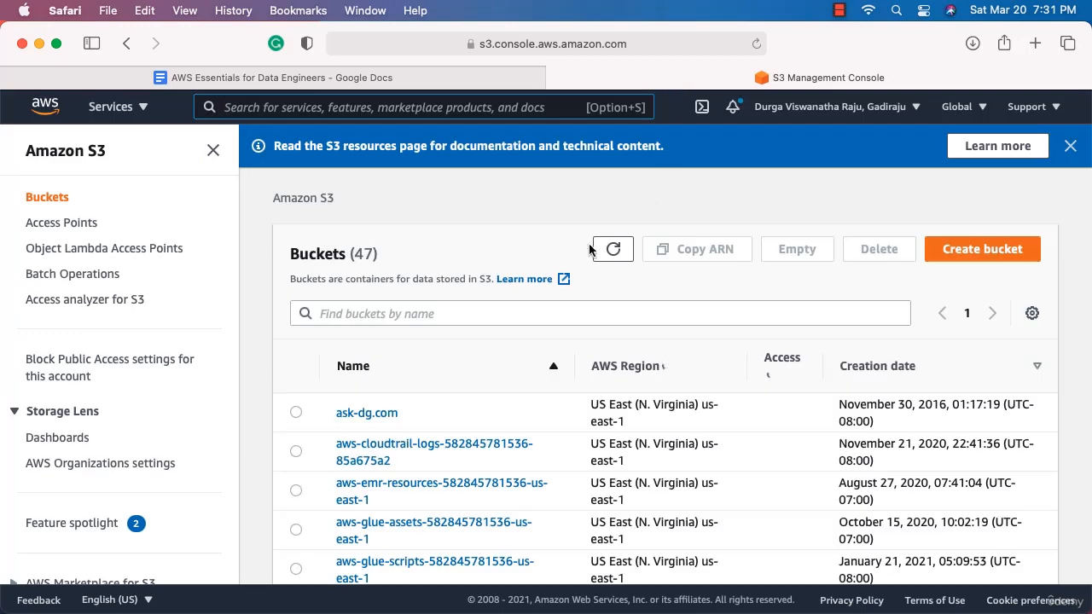
Filter the S3 bucket list by "dg-" and check the AWS Region of the dg-retail bucket
{"action": "left_click", "coordinate": [964, 249]}
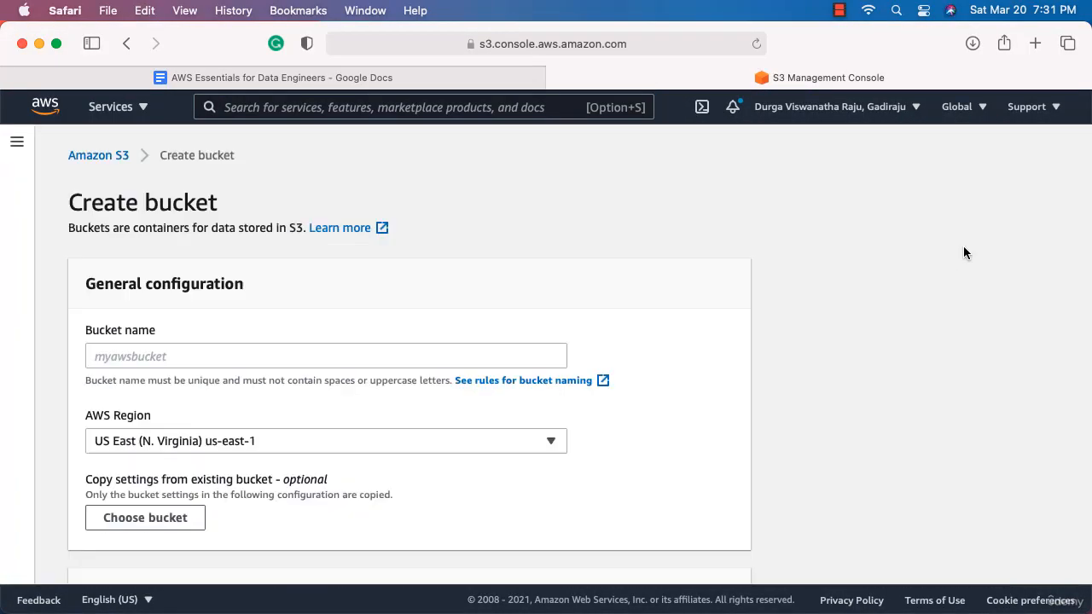
{"action": "left_click", "coordinate": [99, 156]}
{"action": "left_click", "coordinate": [385, 313]}
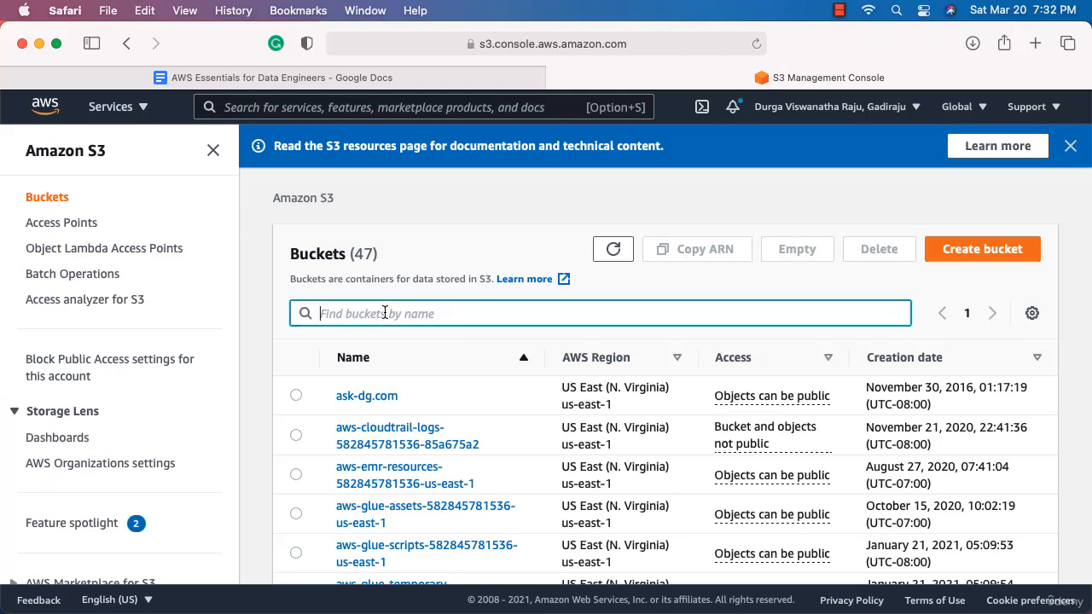
{"action": "type", "text": "dg-"}
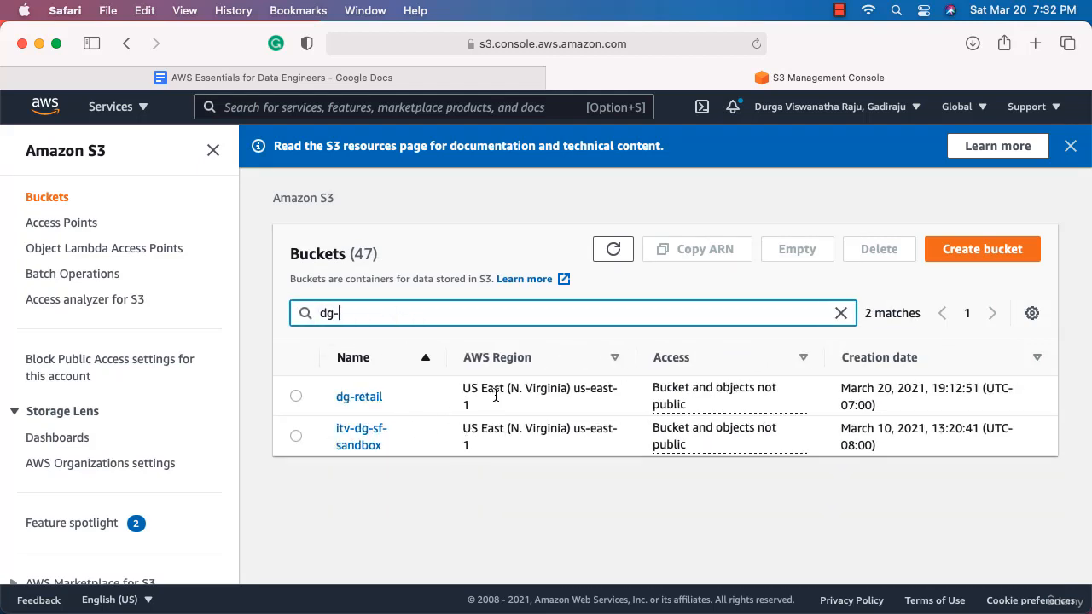
{"action": "double_click", "coordinate": [574, 392]}
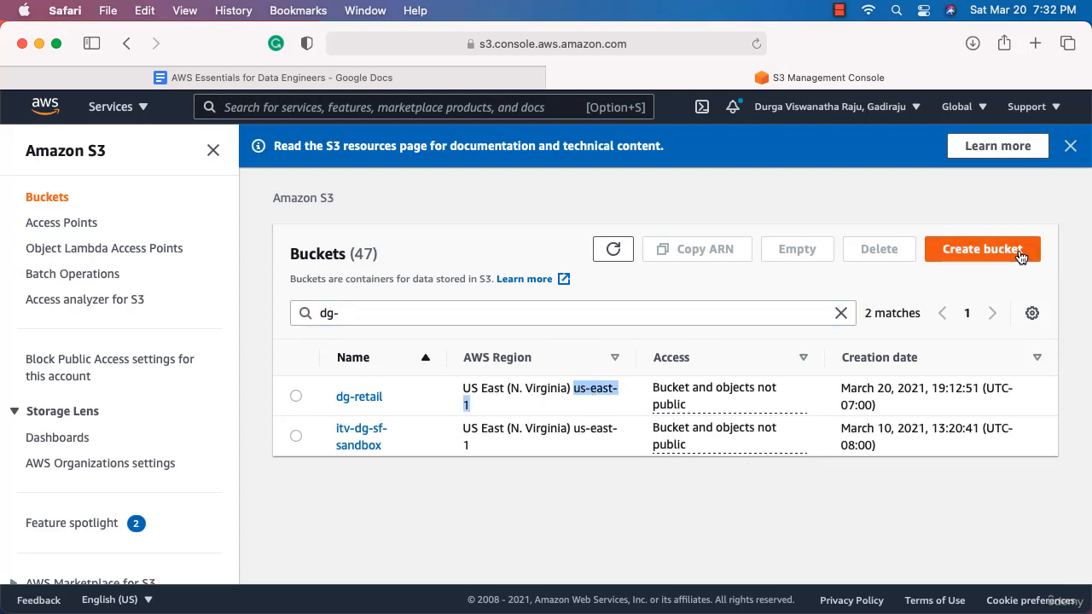
Start a new bucket named dg-retail-copy in the US East (Ohio) us-east-2 region
{"action": "left_click", "coordinate": [1019, 256]}
{"action": "left_click", "coordinate": [389, 354]}
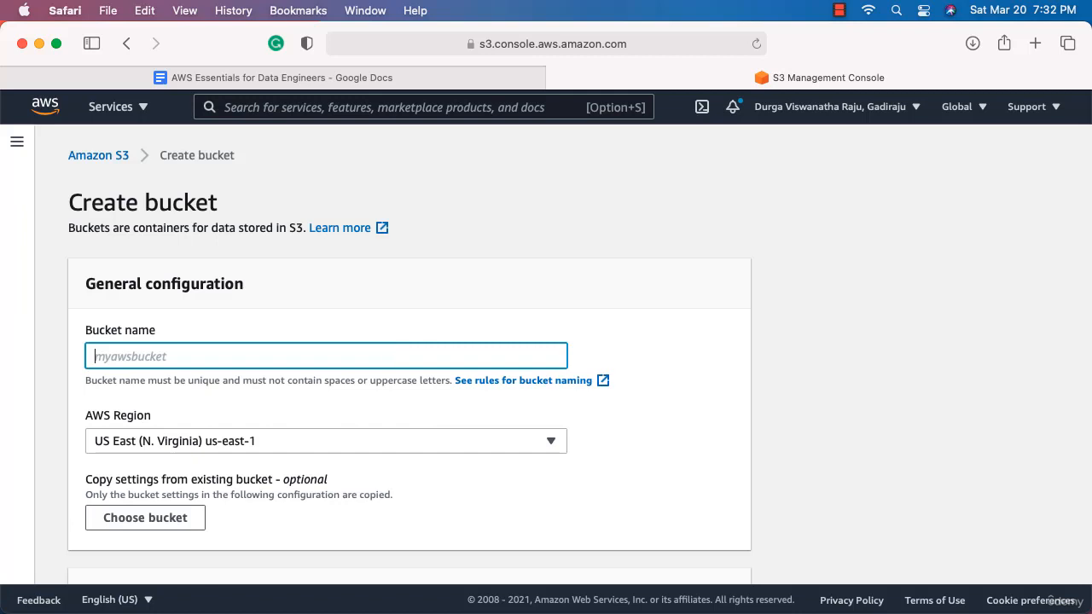
{"action": "key", "text": "super+v"}
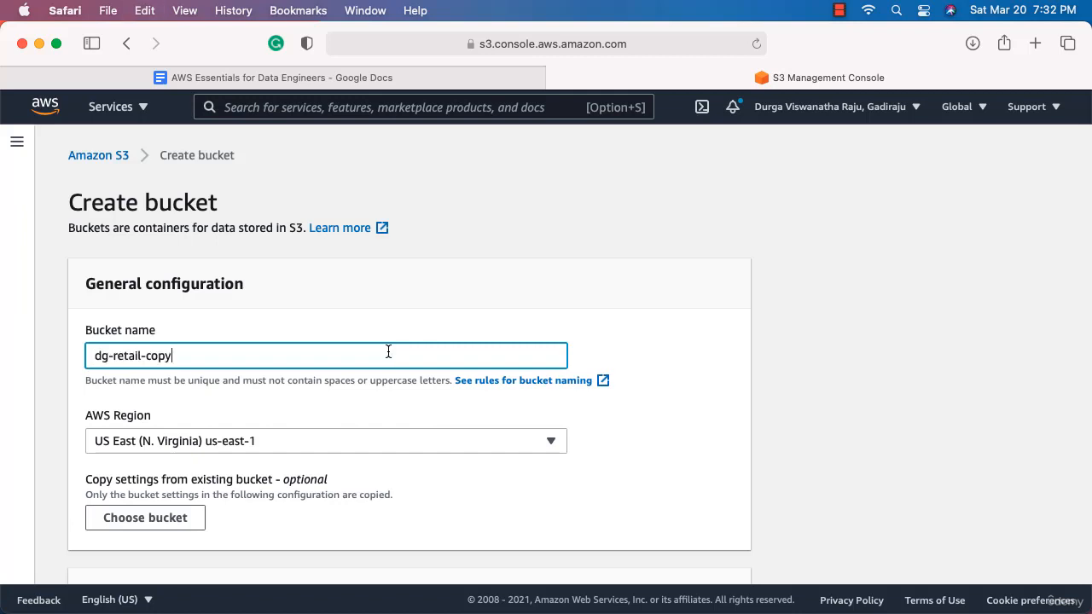
{"action": "left_click", "coordinate": [337, 440]}
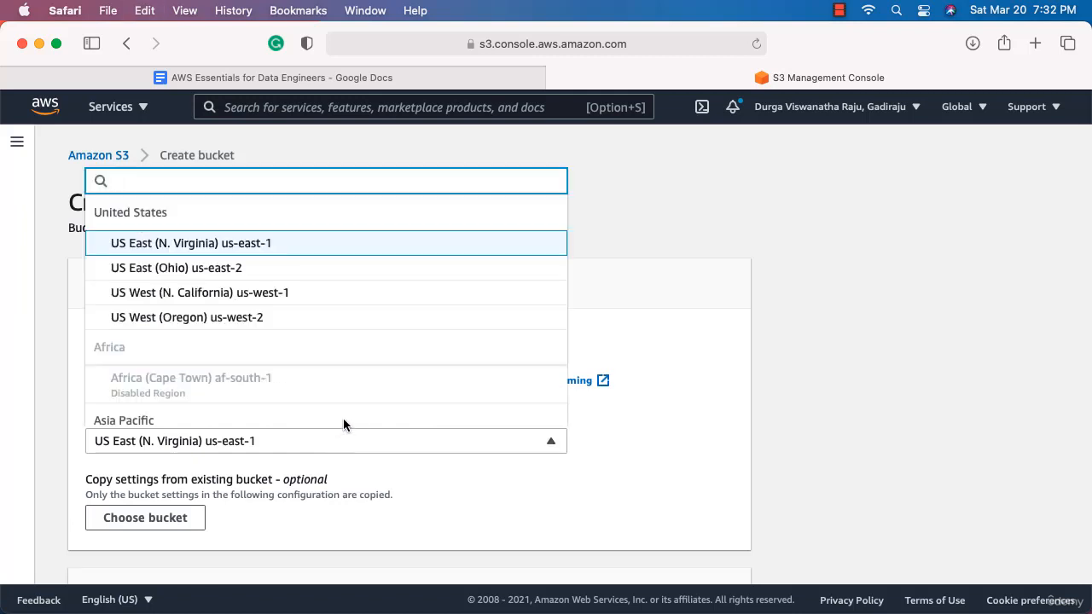
{"action": "left_click", "coordinate": [253, 271]}
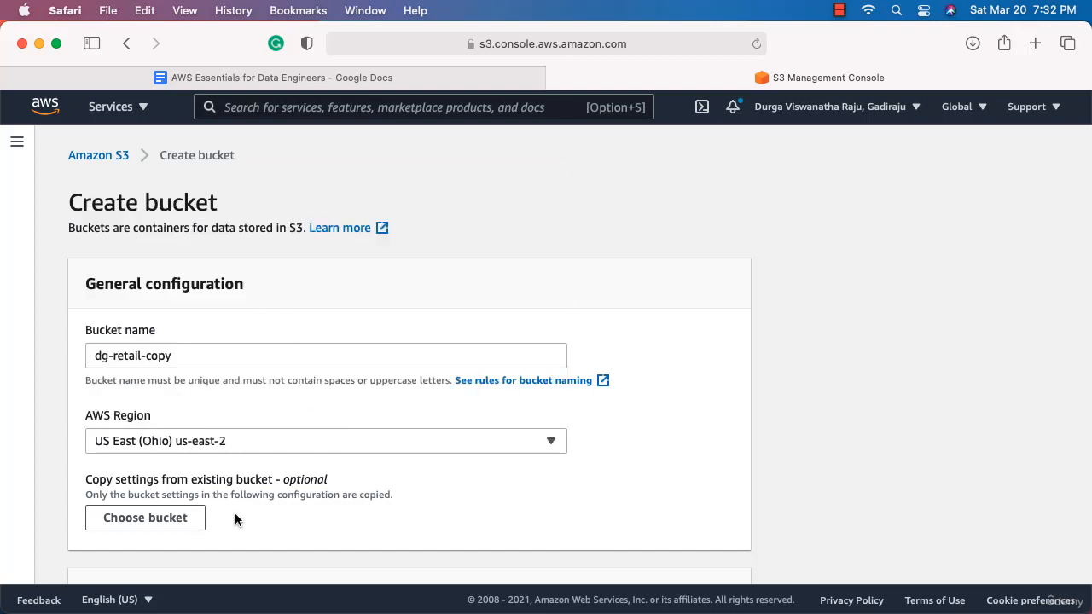
Create the bucket with default settings, without copying another bucket's settings, and check its name and region in the bucket list
{"action": "left_click", "coordinate": [159, 522]}
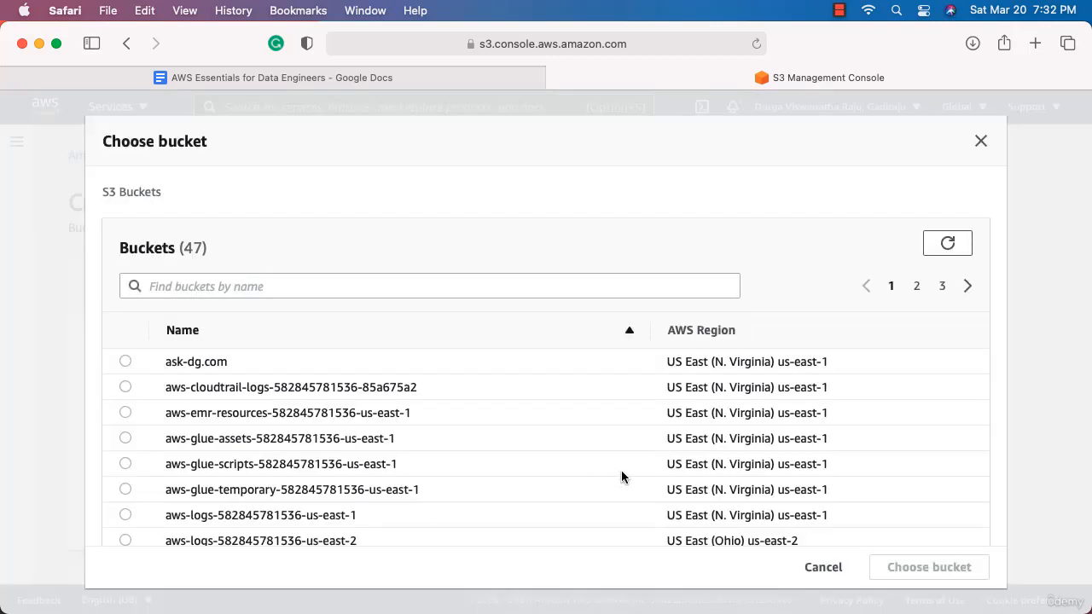
{"action": "left_click", "coordinate": [823, 570]}
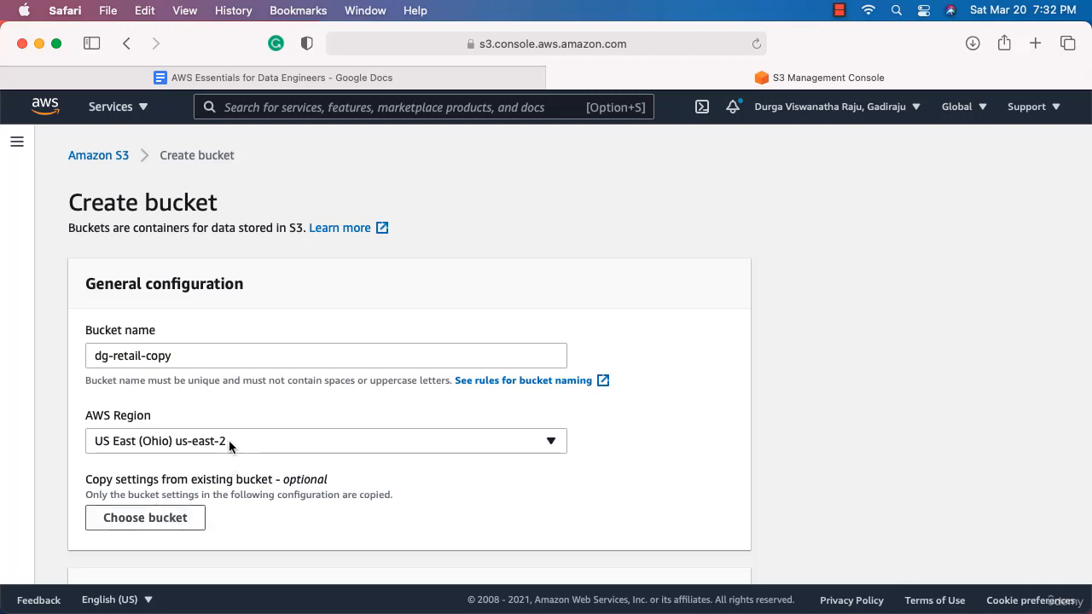
{"action": "scroll", "coordinate": [550, 516], "scroll_direction": "down", "scroll_amount": 20}
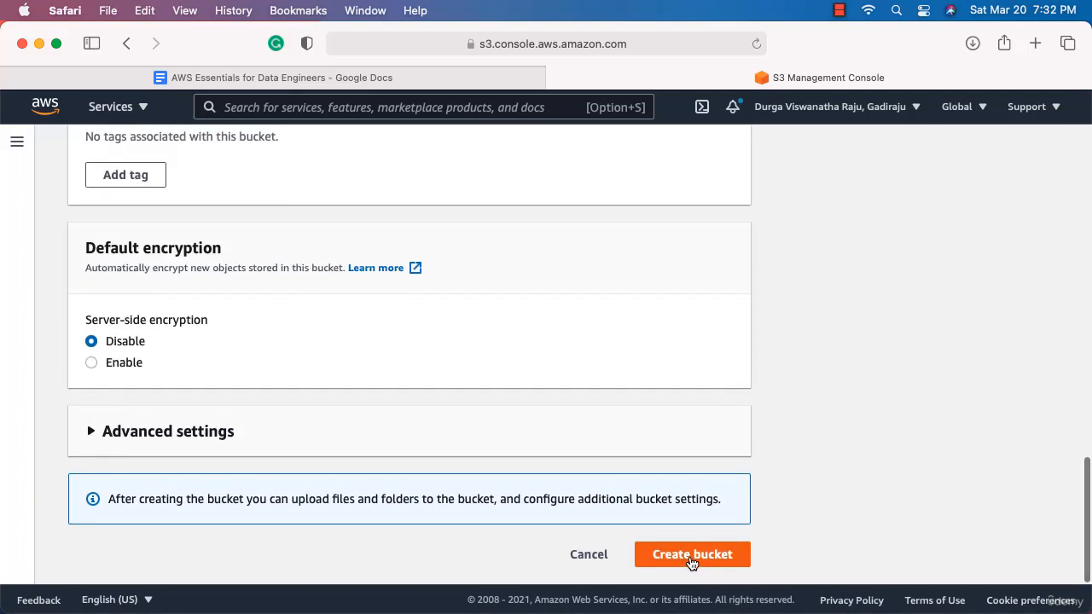
{"action": "left_click", "coordinate": [689, 555]}
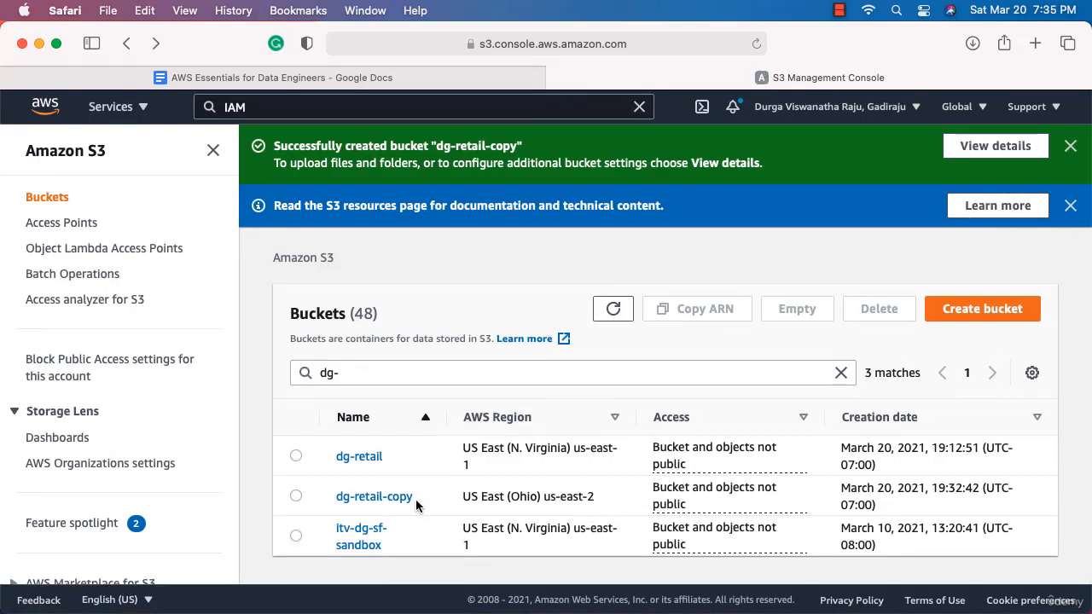
{"action": "left_click_drag", "start_coordinate": [416, 499], "coordinate": [339, 501]}
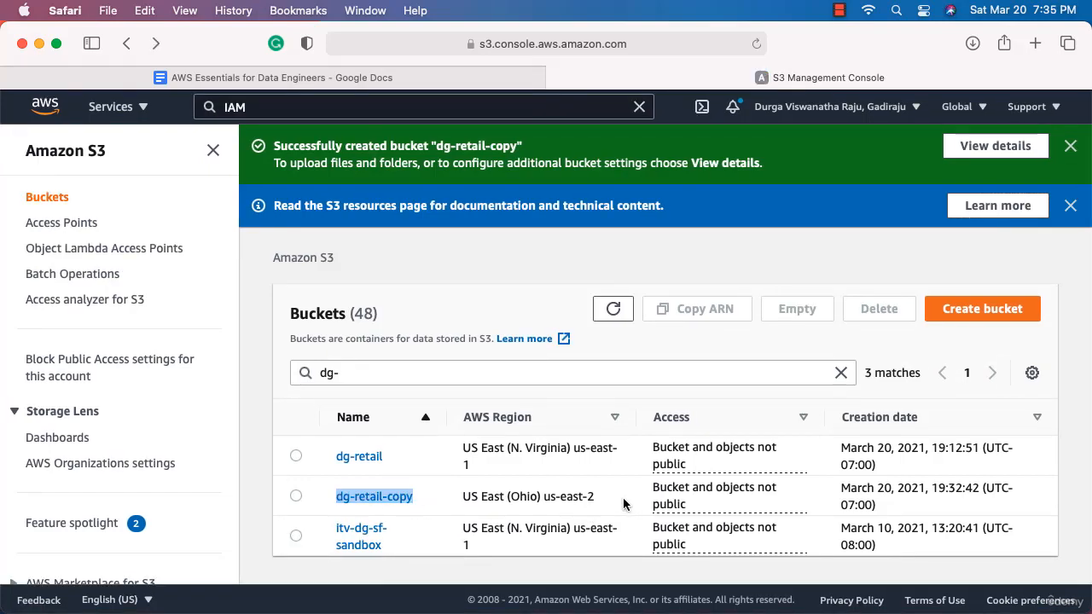
{"action": "left_click_drag", "start_coordinate": [623, 503], "coordinate": [468, 499]}
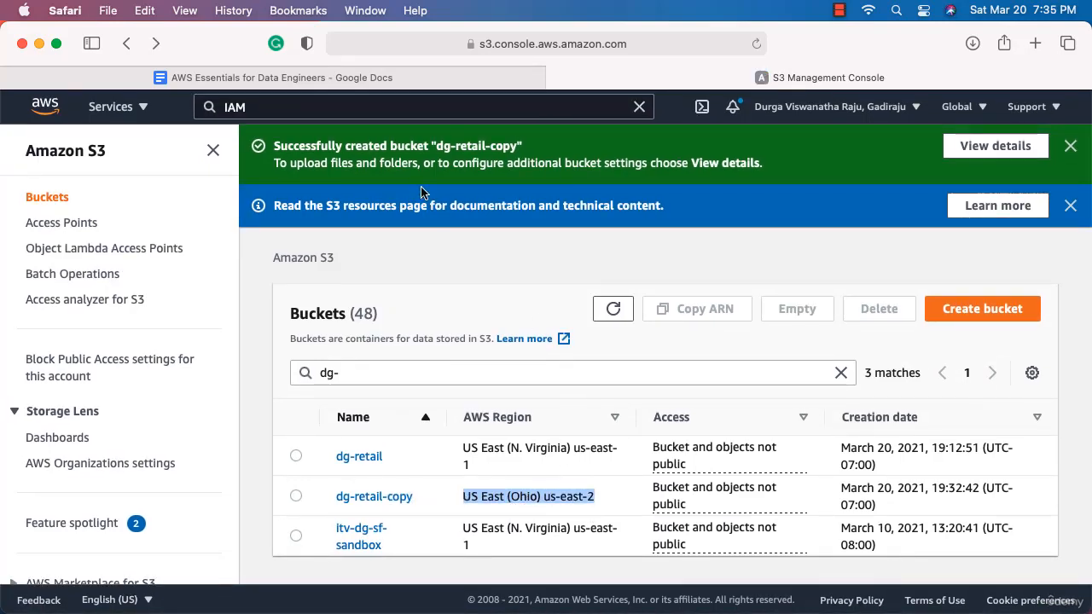
Copy the role name AWSS3FullAccessRole from the Cross-Region Replication instructions in Google Docs
{"action": "left_click", "coordinate": [406, 79]}
{"action": "scroll", "coordinate": [394, 424], "scroll_direction": "left", "scroll_amount": 1}
{"action": "scroll", "coordinate": [392, 418], "scroll_direction": "down", "scroll_amount": 1}
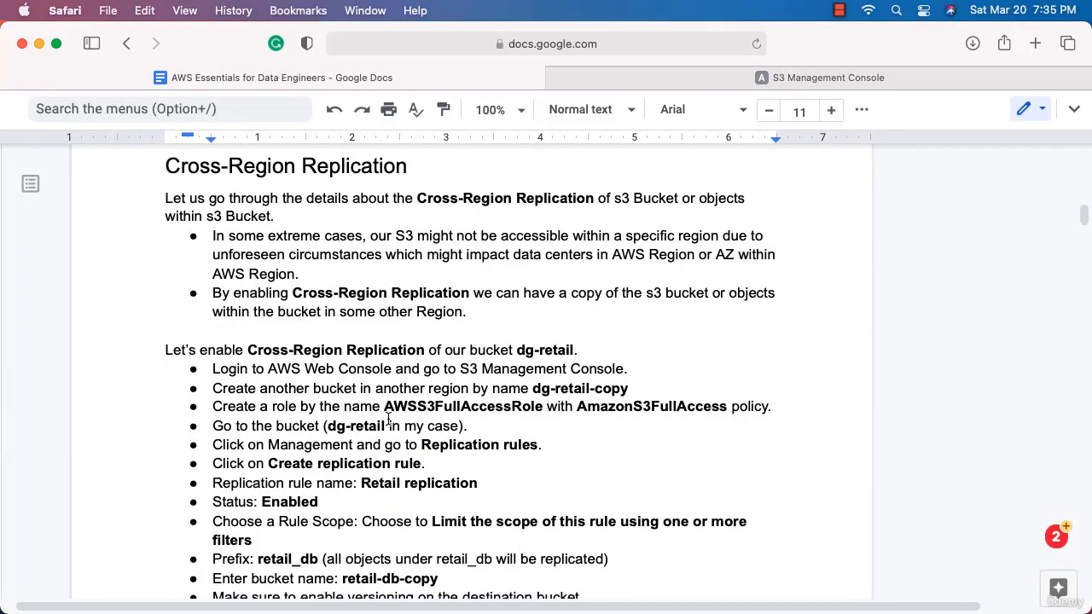
{"action": "left_click", "coordinate": [394, 408]}
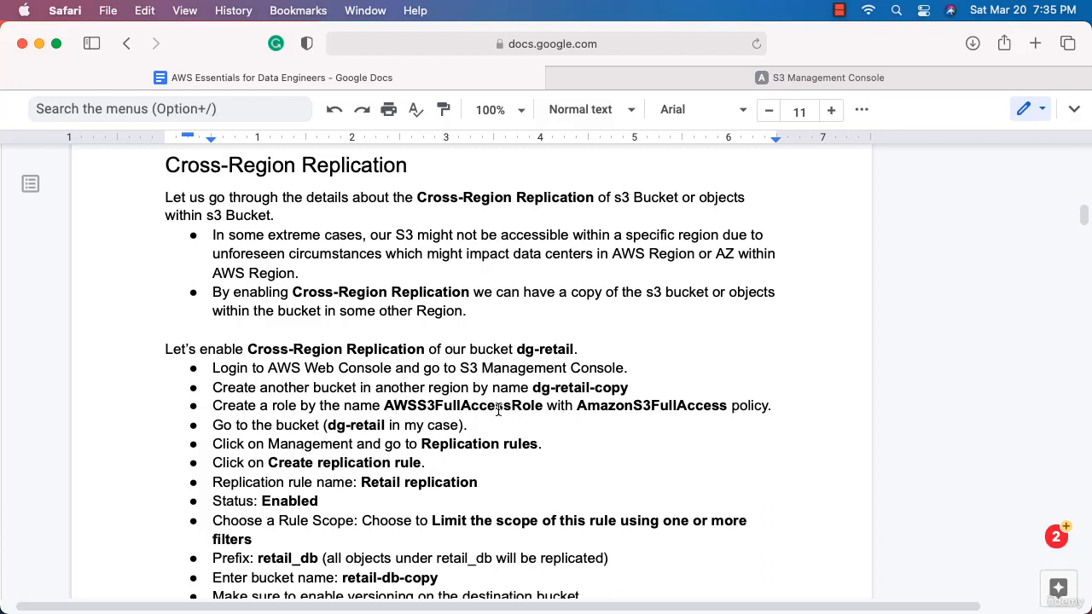
{"action": "scroll", "coordinate": [609, 412], "scroll_direction": "left", "scroll_amount": 1}
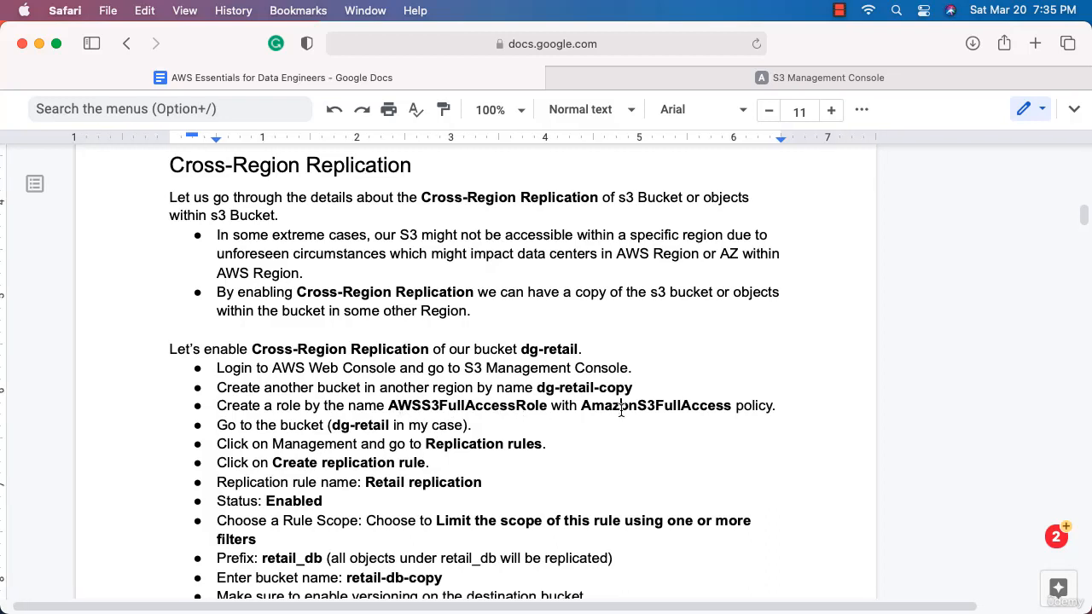
{"action": "double_click", "coordinate": [616, 408]}
{"action": "double_click", "coordinate": [484, 408]}
{"action": "key", "text": "super+c"}
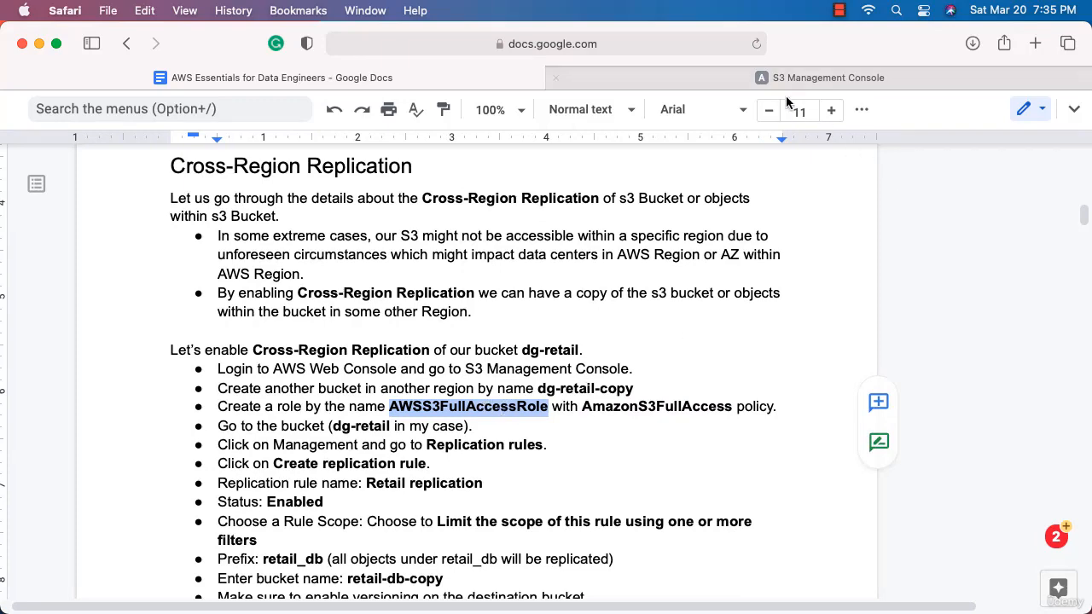
Return to the AWS console and open the list of roles in the IAM service
{"action": "left_click", "coordinate": [806, 78]}
{"action": "left_click", "coordinate": [467, 111]}
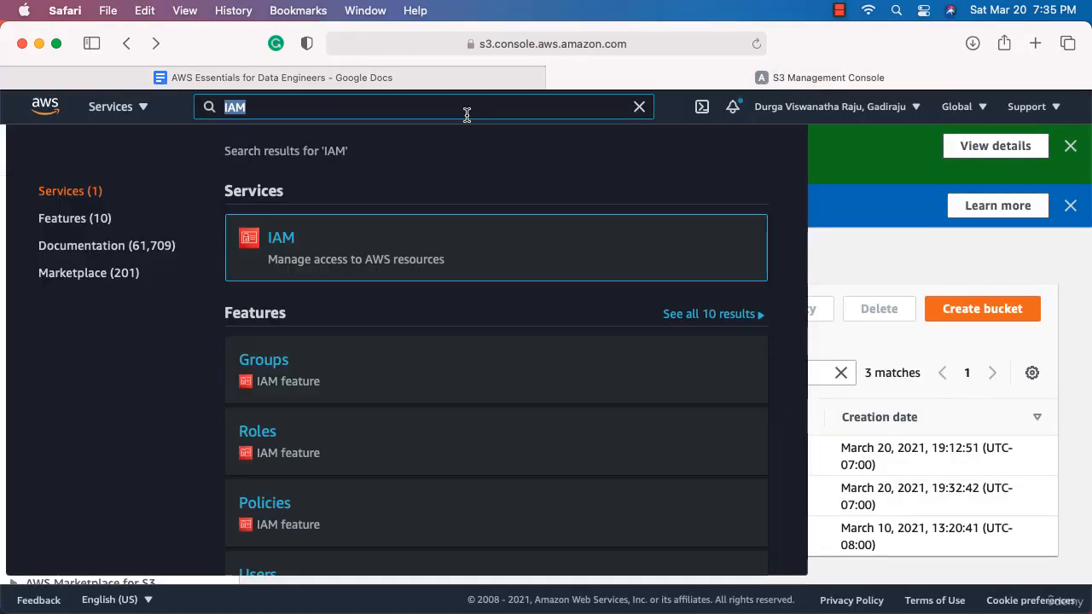
{"action": "left_click", "coordinate": [289, 245]}
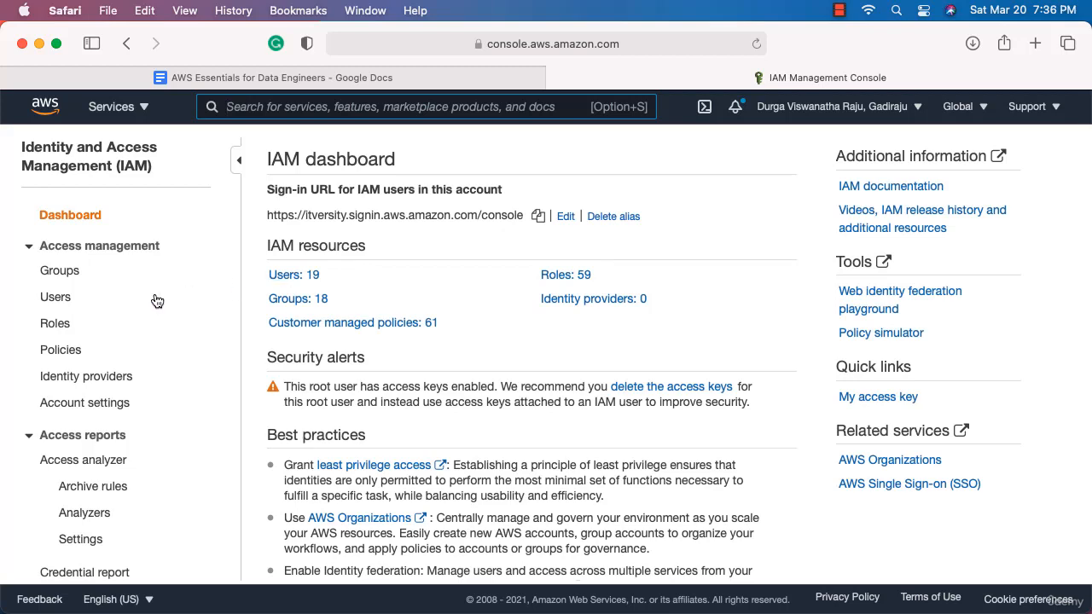
{"action": "left_click", "coordinate": [58, 329]}
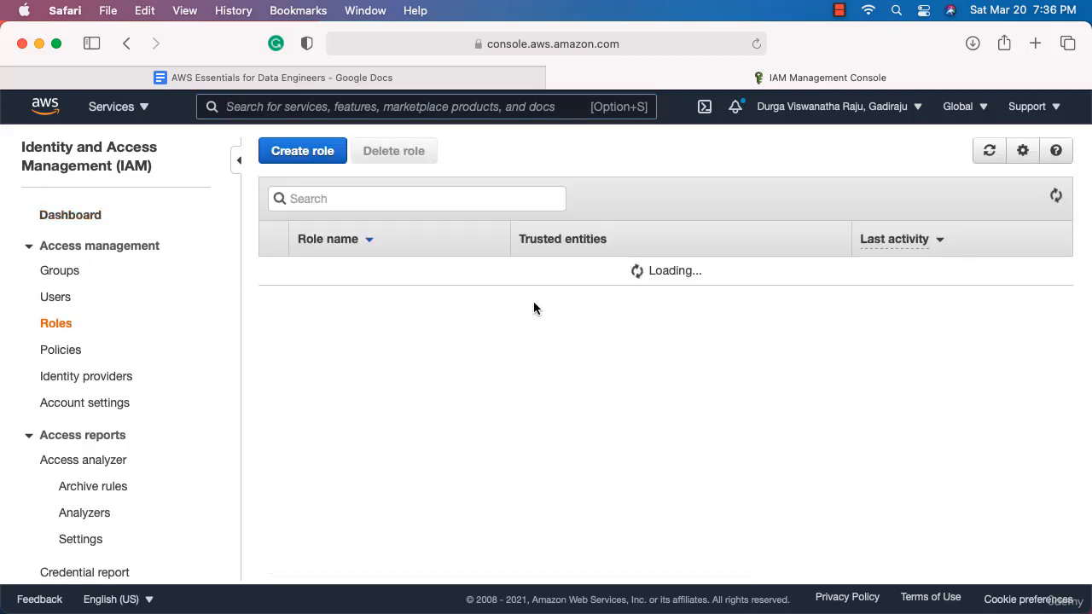
Start a new AWS service role with S3 as the service and use case, and continue to its permissions
{"action": "left_click", "coordinate": [300, 151]}
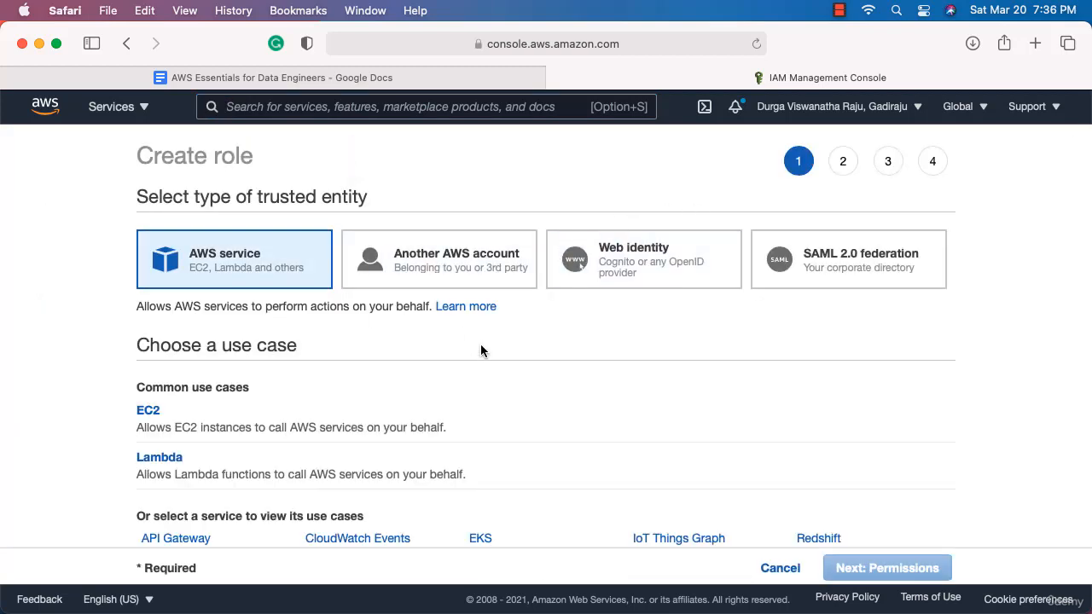
{"action": "scroll", "coordinate": [483, 354], "scroll_direction": "down", "scroll_amount": 3}
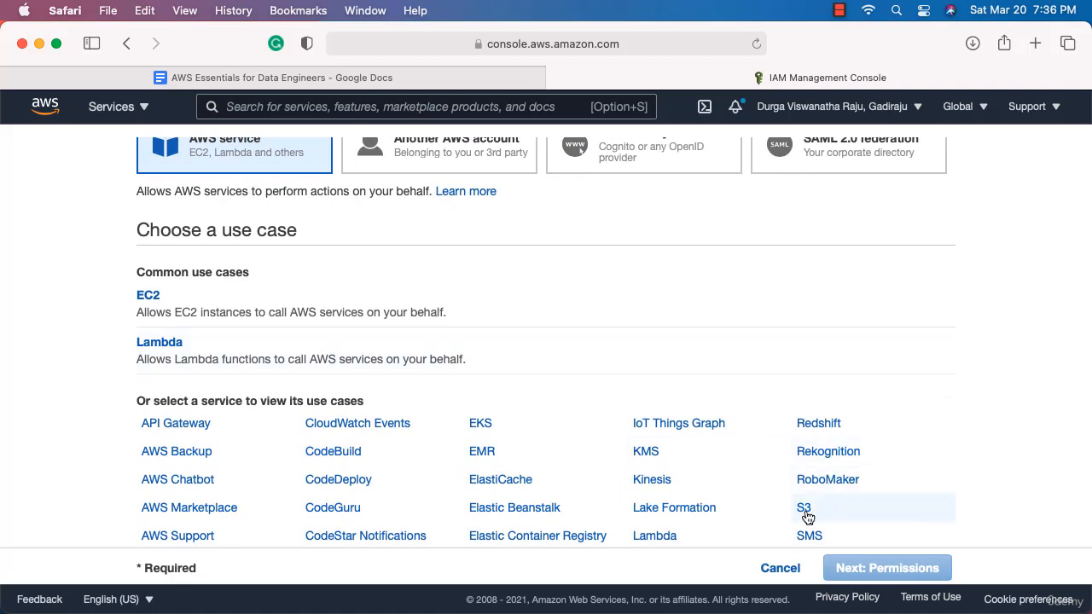
{"action": "left_click", "coordinate": [803, 507]}
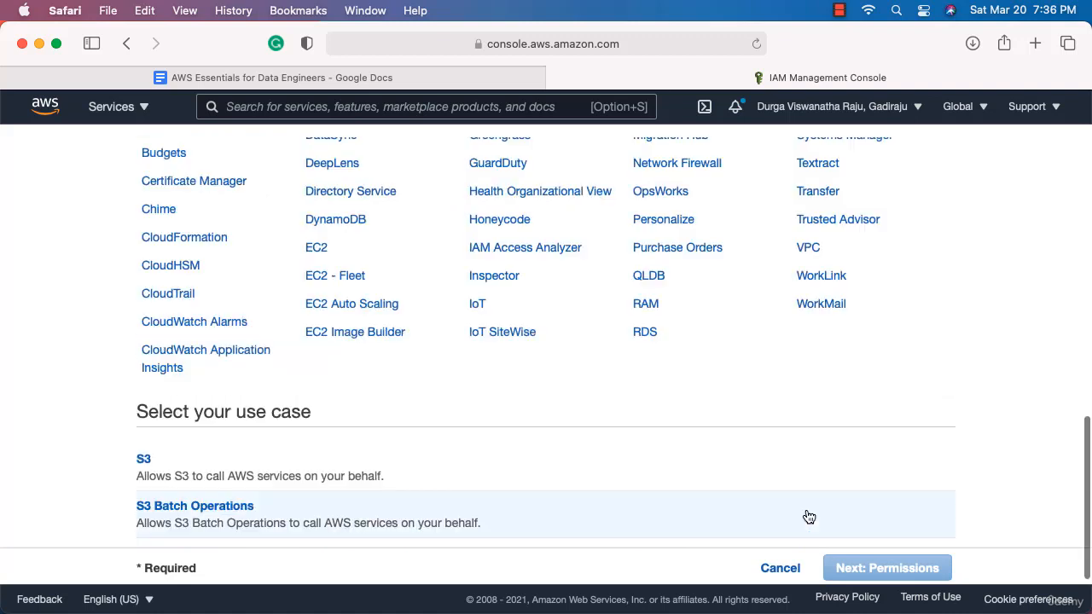
{"action": "left_click", "coordinate": [150, 468]}
{"action": "left_click", "coordinate": [923, 569]}
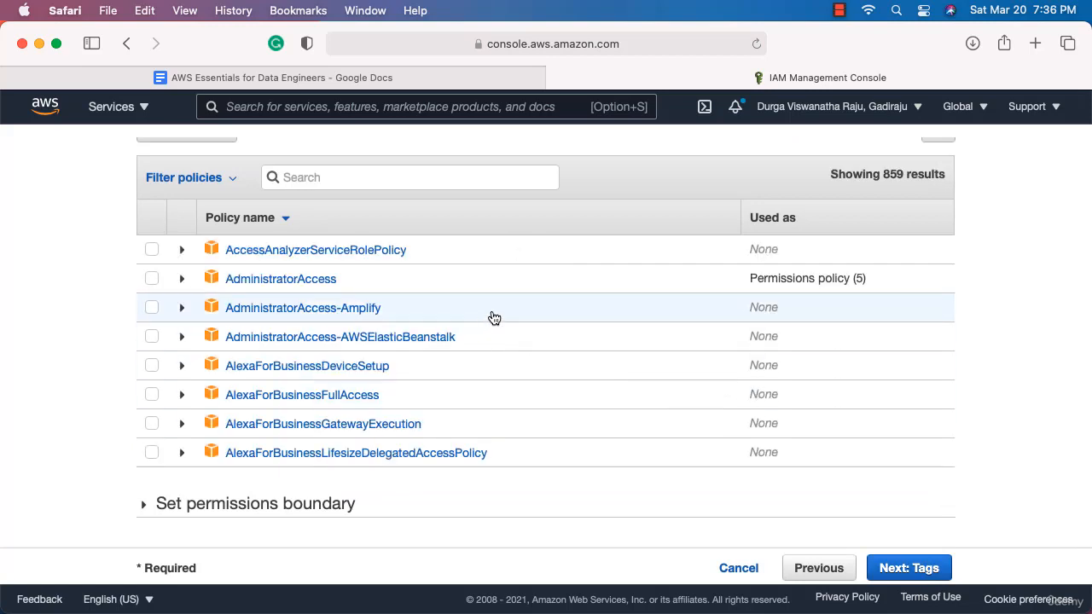
Find and attach the AmazonS3FullAccess policy to the role, and continue to the review without adding tags
{"action": "left_click", "coordinate": [416, 177]}
{"action": "type", "text": "s3"}
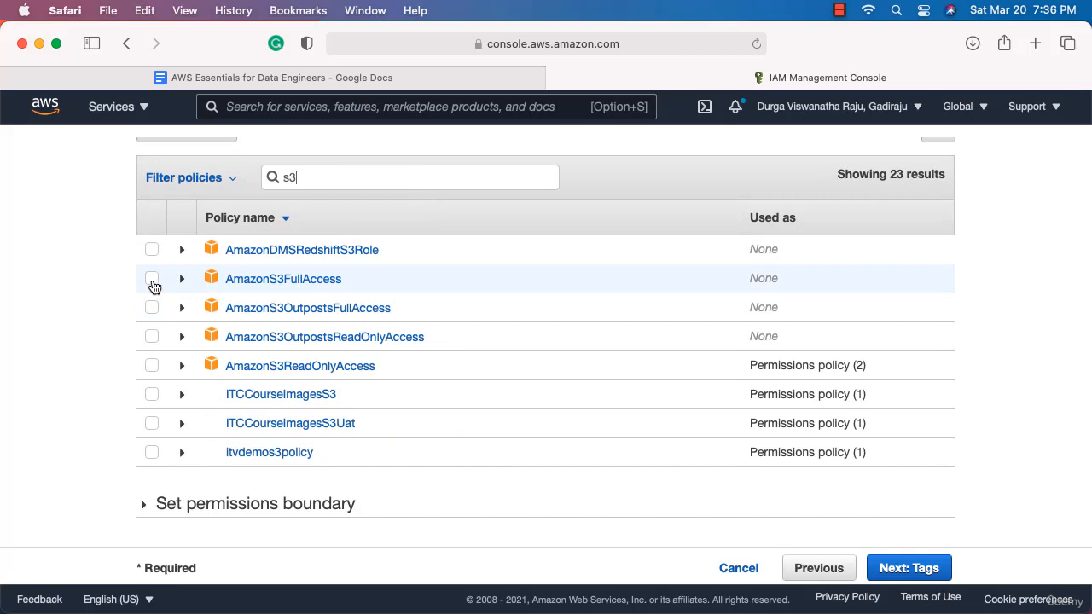
{"action": "left_click", "coordinate": [151, 279]}
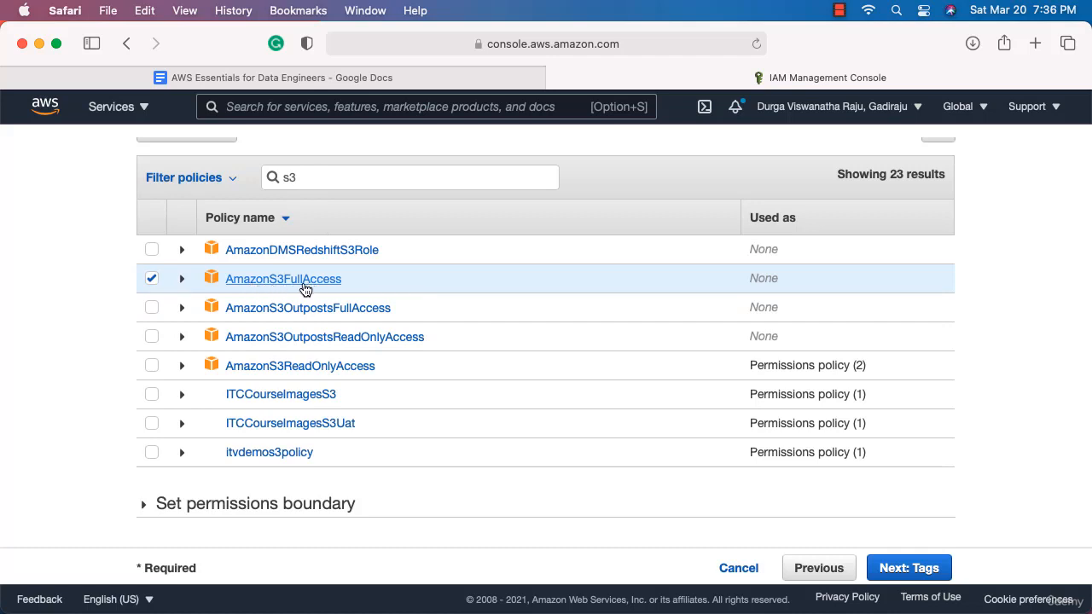
{"action": "left_click", "coordinate": [907, 564]}
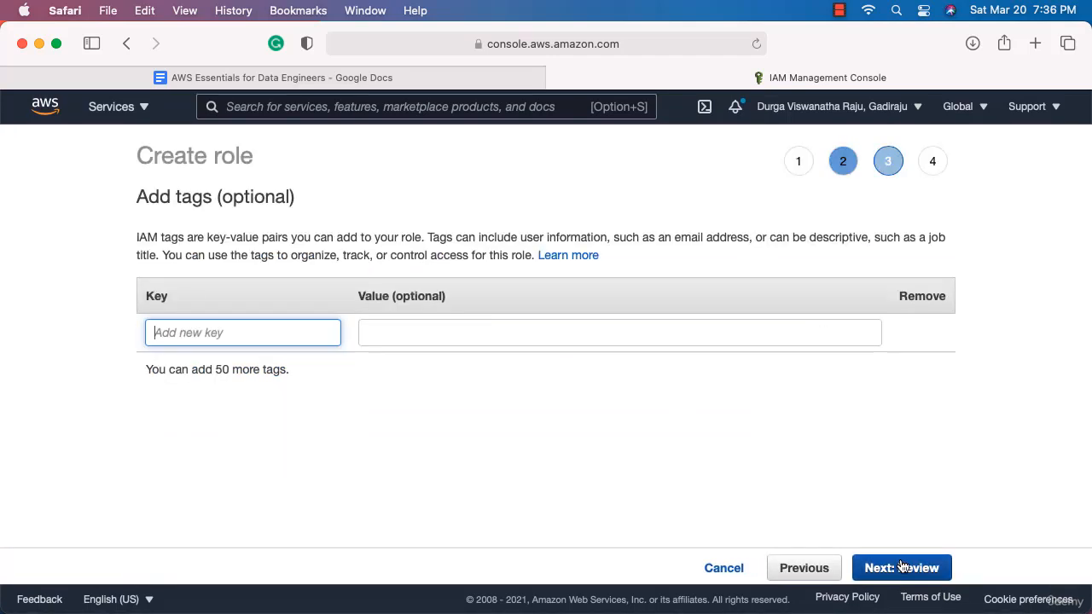
{"action": "left_click", "coordinate": [901, 568]}
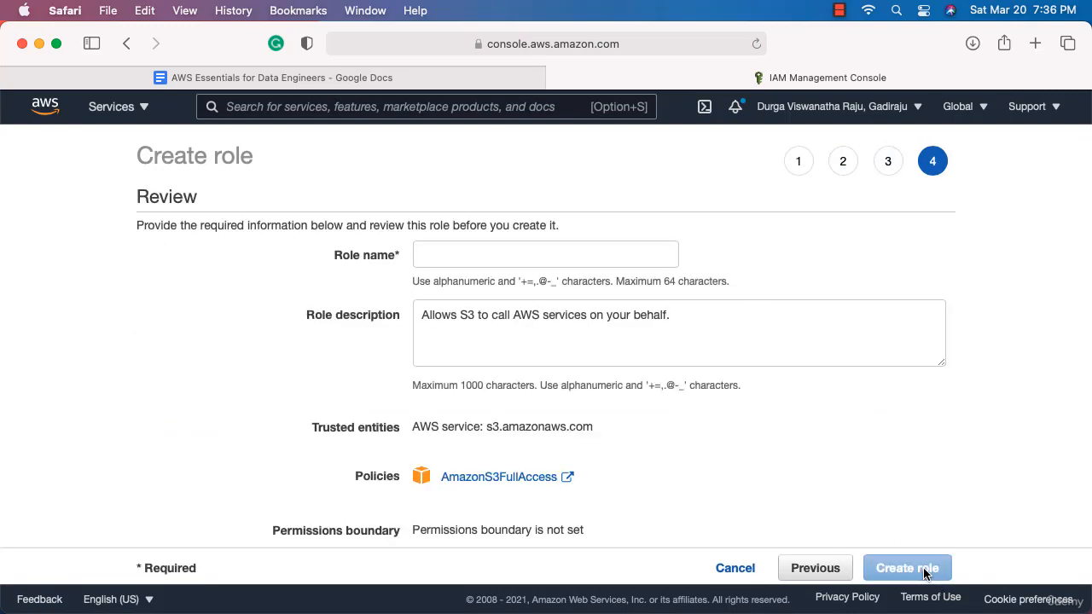
Name the role AWSS3FullAccessRole, using the name from the Google Docs instructions, and create it
{"action": "left_click", "coordinate": [509, 260]}
{"action": "left_click", "coordinate": [394, 82]}
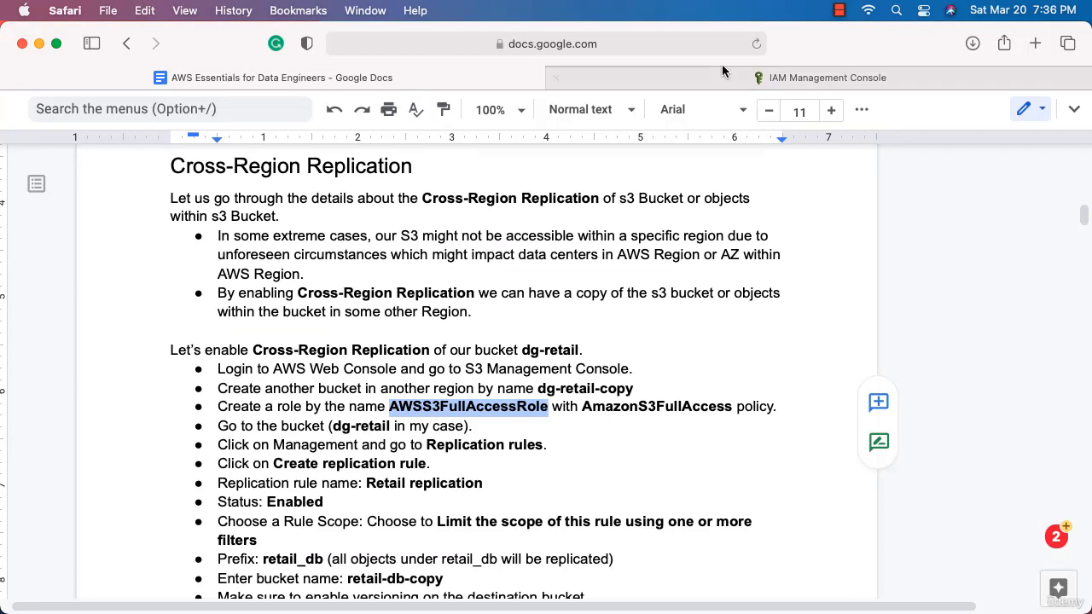
{"action": "key", "text": "ctrl+Tab"}
{"action": "key", "text": "super+v"}
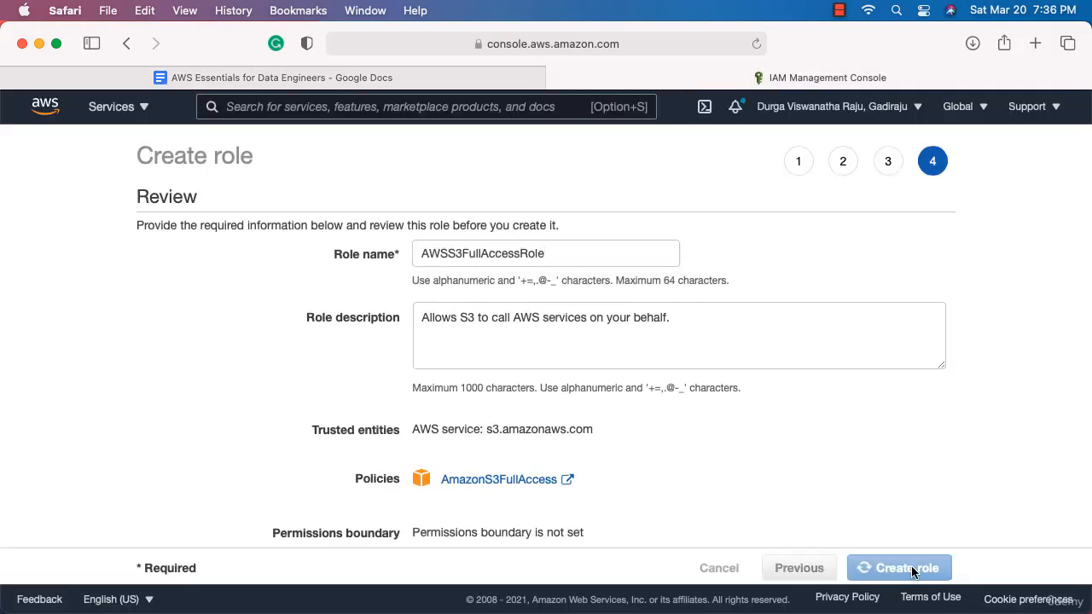
{"action": "left_click", "coordinate": [911, 570]}
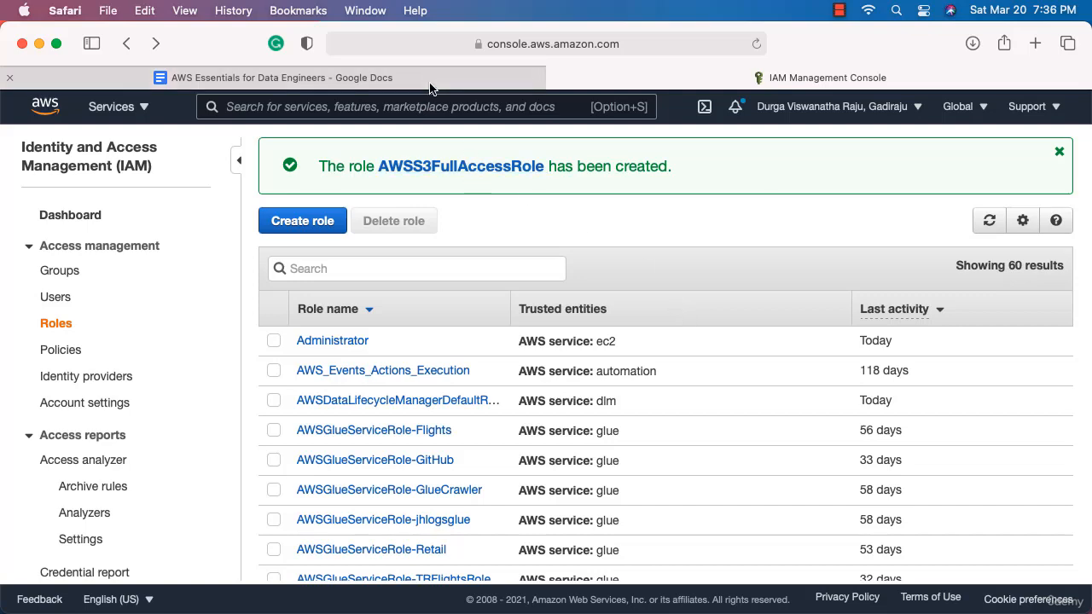
Check the next replication instructions in Google Docs, and open the S3 service in the AWS console
{"action": "left_click", "coordinate": [433, 78]}
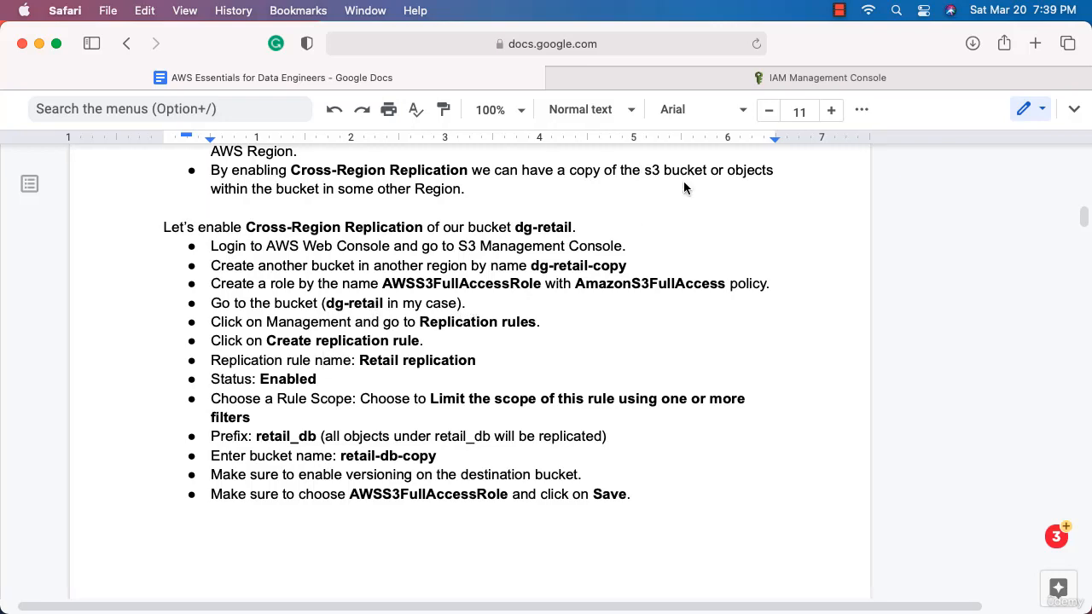
{"action": "left_click", "coordinate": [687, 83]}
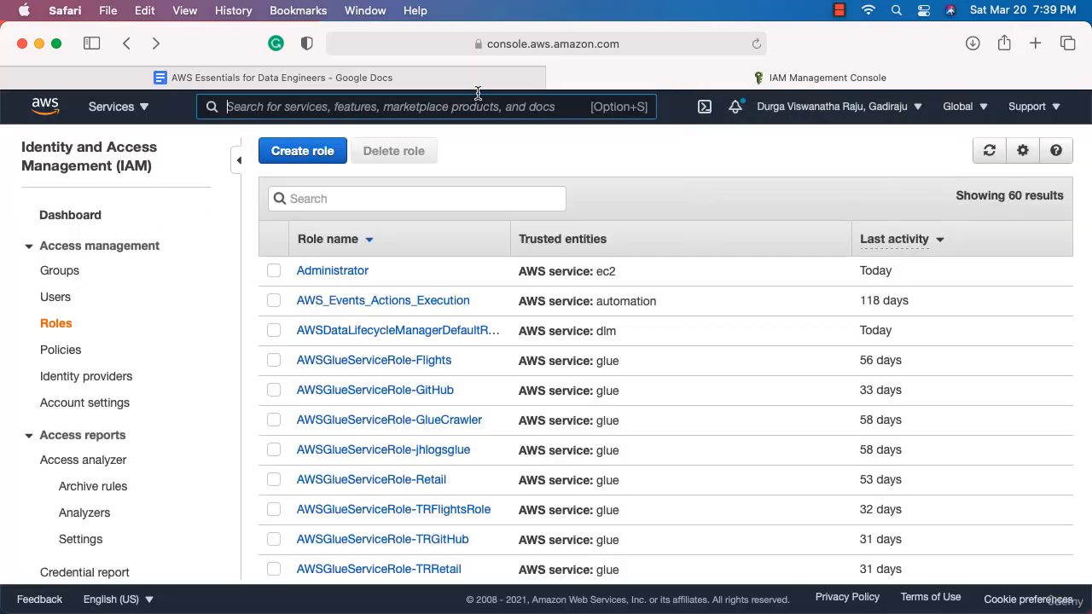
{"action": "left_click", "coordinate": [453, 106]}
{"action": "type", "text": "s3"}
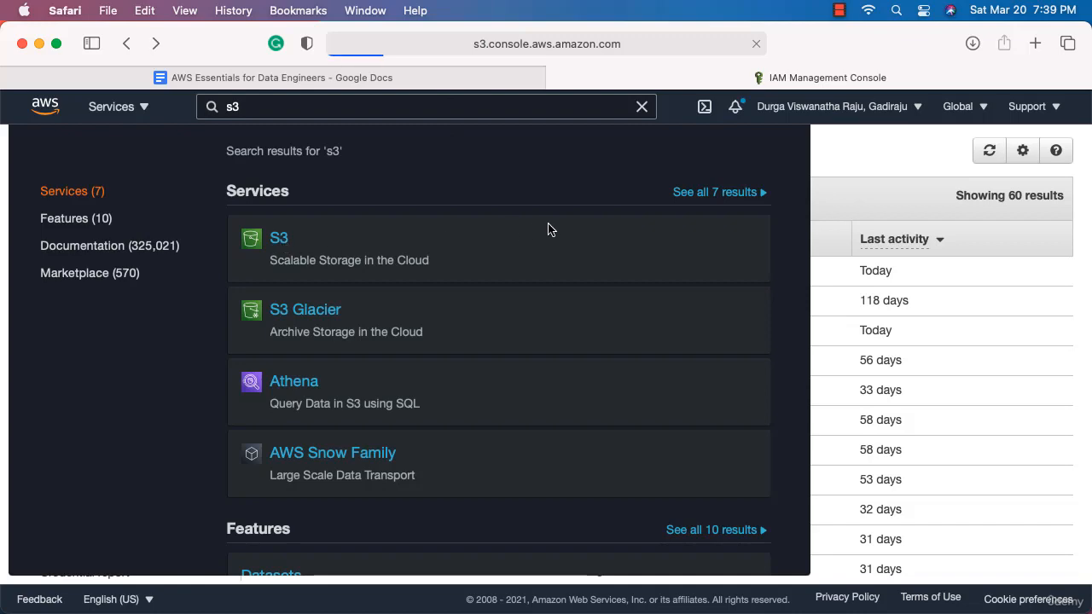
{"action": "left_click", "coordinate": [547, 222]}
Filter the buckets by dg-retail and open the dg-retail bucket
{"action": "left_click", "coordinate": [516, 264]}
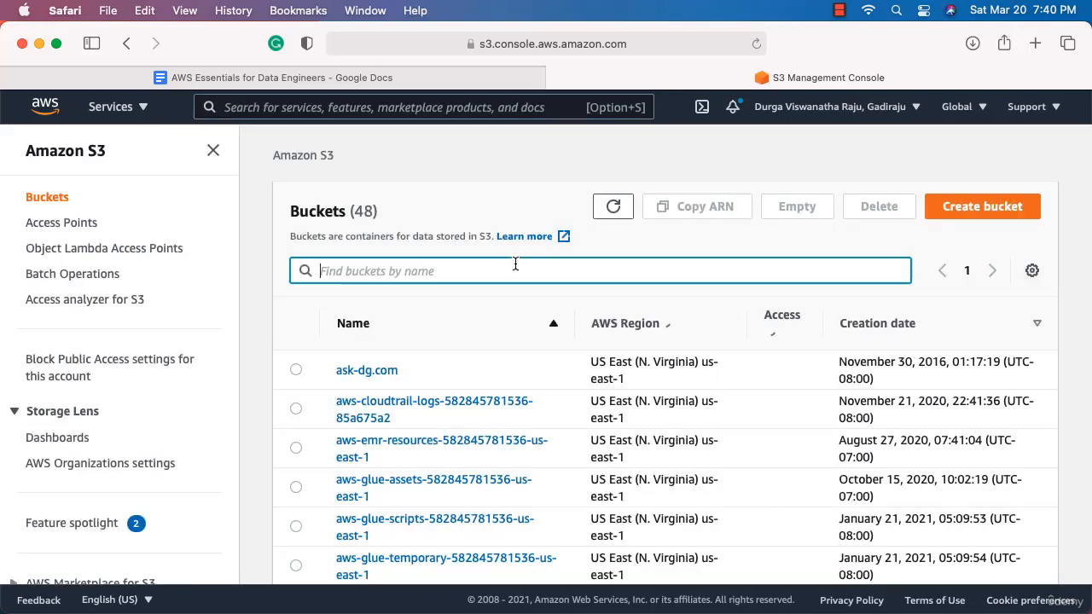
{"action": "type", "text": "dg"}
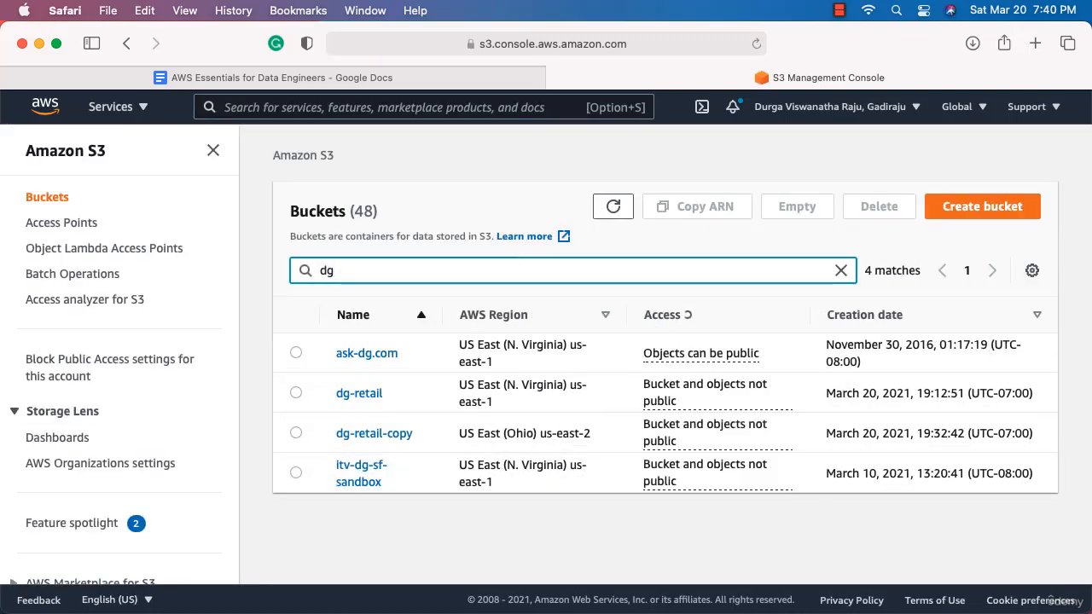
{"action": "type", "text": "-retail"}
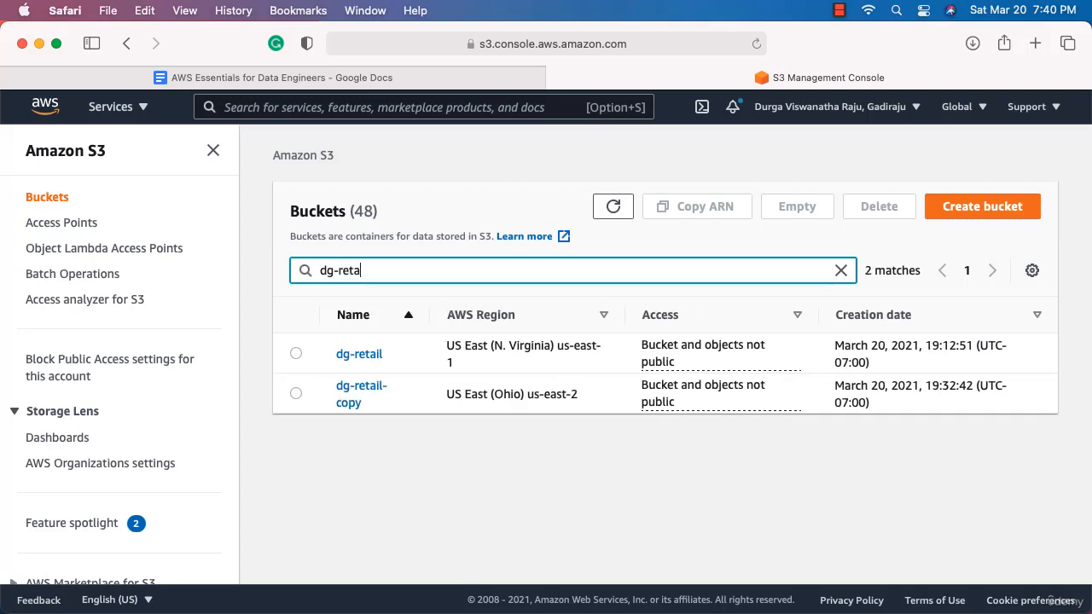
{"action": "left_click", "coordinate": [357, 354]}
Go to the bucket's management settings and start creating a replication rule
{"action": "left_click", "coordinate": [677, 263]}
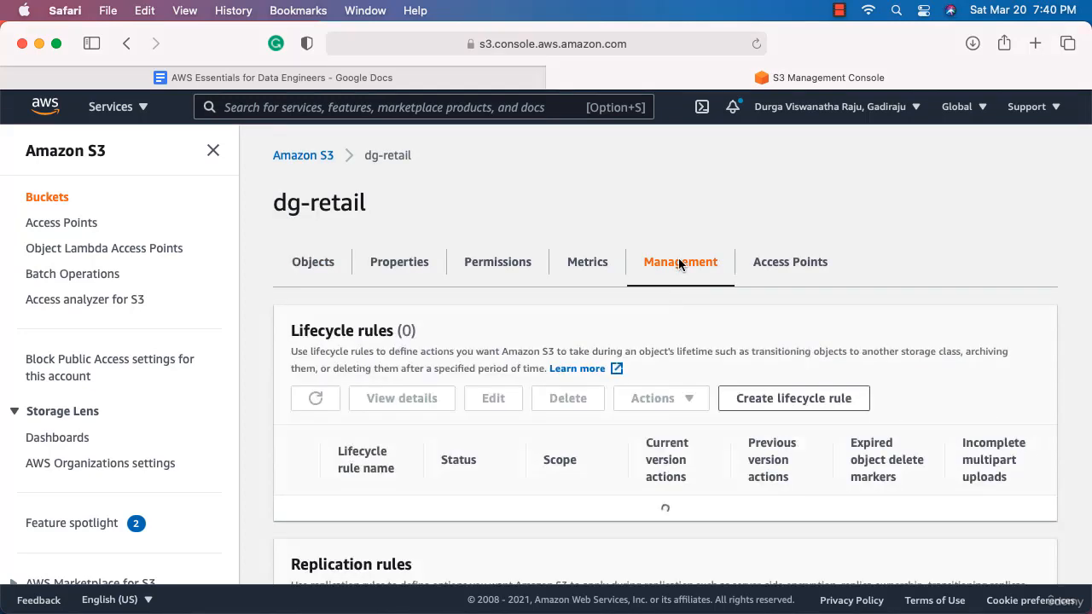
{"action": "scroll", "coordinate": [599, 347], "scroll_direction": "down", "scroll_amount": 3}
{"action": "scroll", "coordinate": [605, 355], "scroll_direction": "down", "scroll_amount": 1}
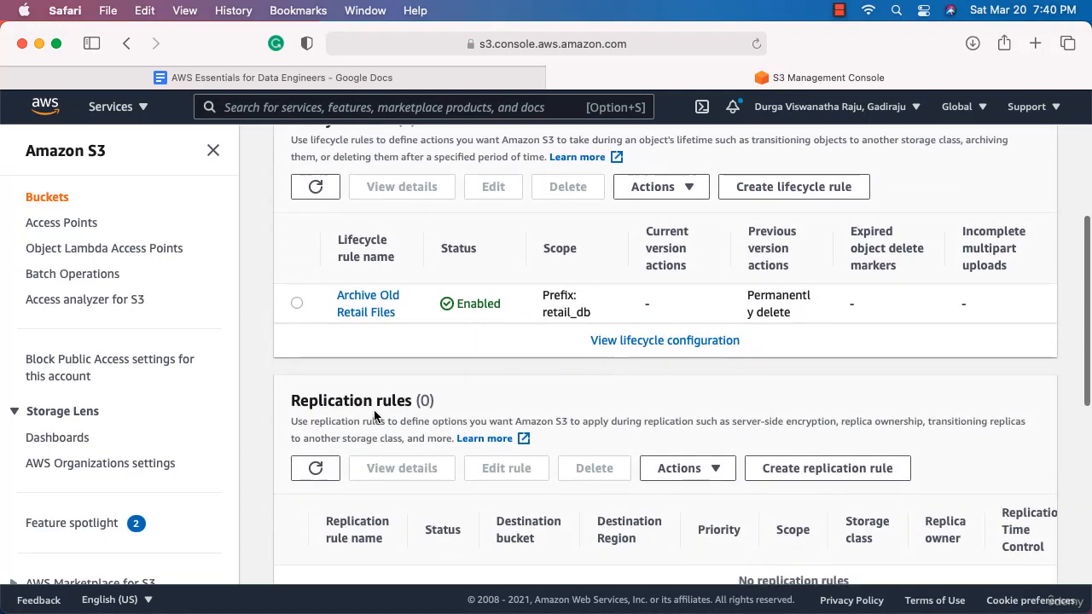
{"action": "scroll", "coordinate": [434, 409], "scroll_direction": "down", "scroll_amount": 3}
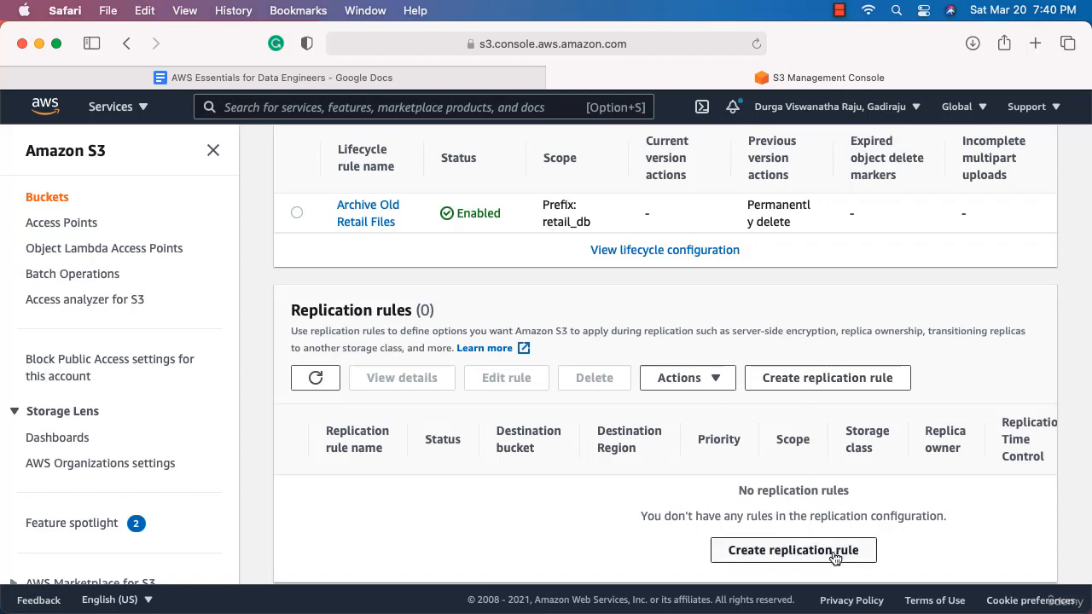
{"action": "left_click", "coordinate": [841, 380]}
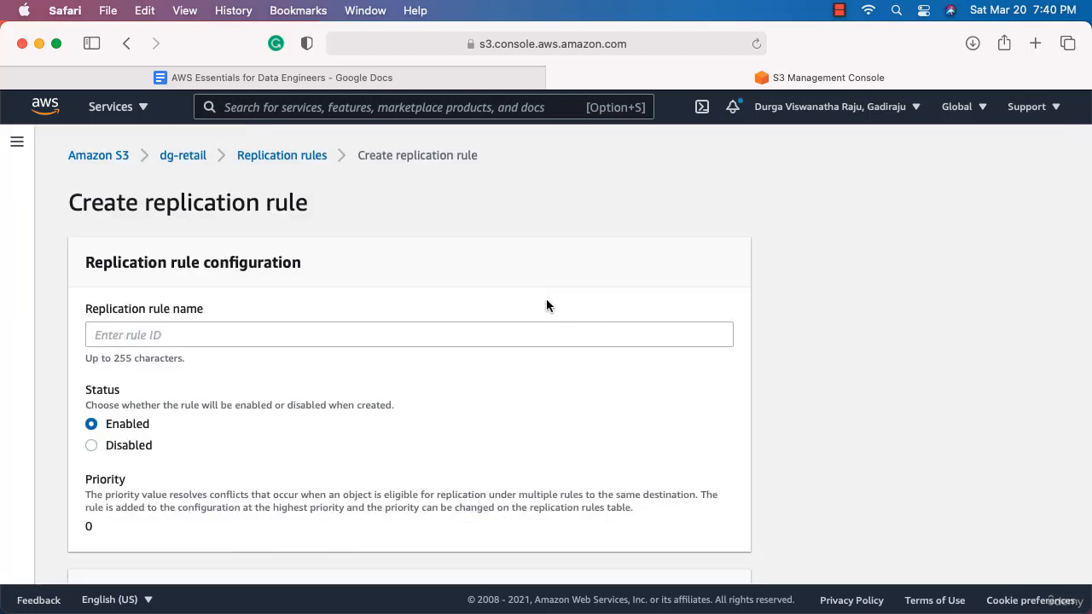
Copy the rule name from the Google Docs instructions and name the replication rule Retail replication
{"action": "left_click", "coordinate": [375, 78]}
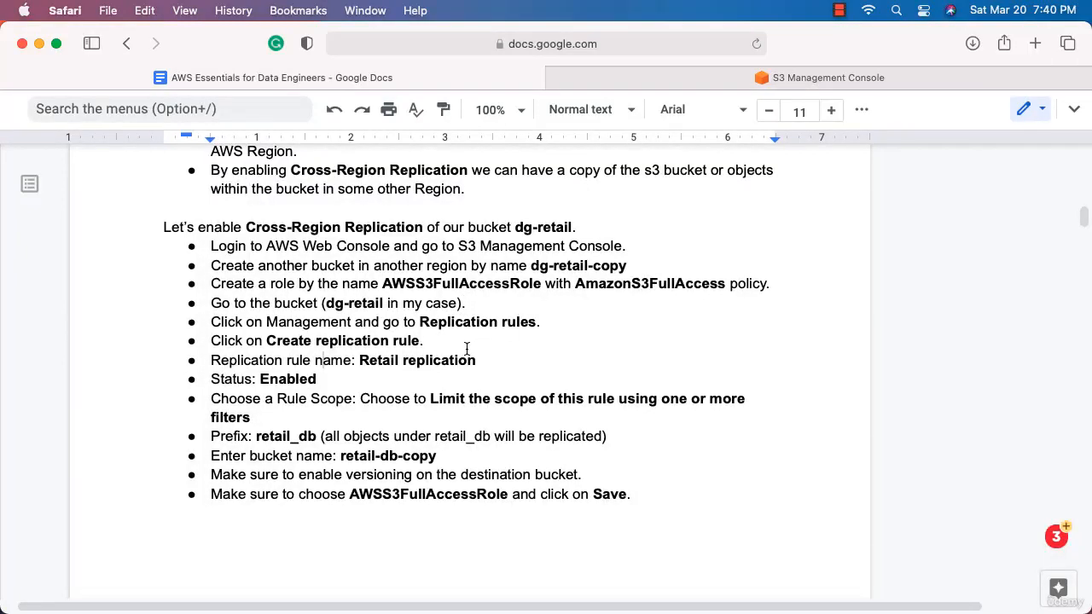
{"action": "left_click_drag", "start_coordinate": [478, 360], "coordinate": [356, 359]}
{"action": "key", "text": "super+c"}
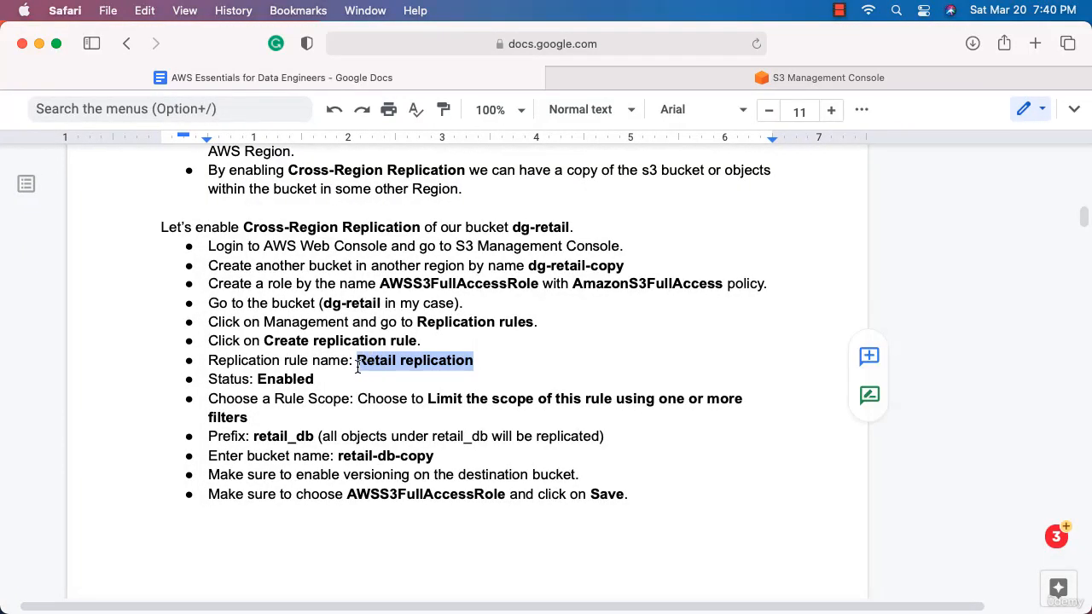
{"action": "key", "text": "ctrl+Tab"}
{"action": "left_click", "coordinate": [290, 335]}
{"action": "key", "text": "super+v"}
Keep the rule enabled and limited by filters, and set the source prefix to retail_db
{"action": "scroll", "coordinate": [479, 248], "scroll_direction": "down", "scroll_amount": 3}
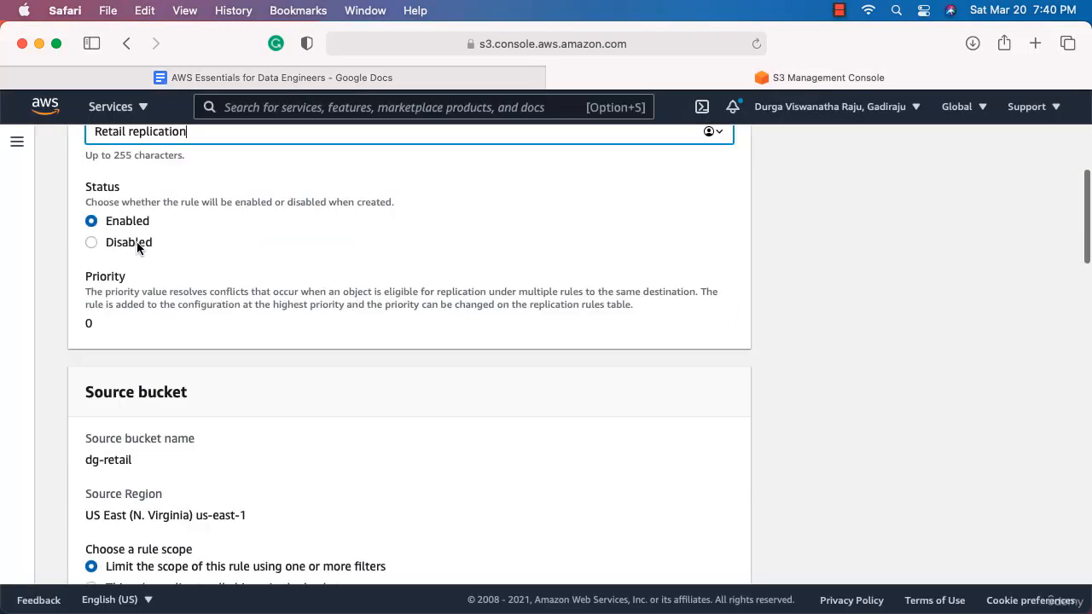
{"action": "scroll", "coordinate": [242, 302], "scroll_direction": "down", "scroll_amount": 1}
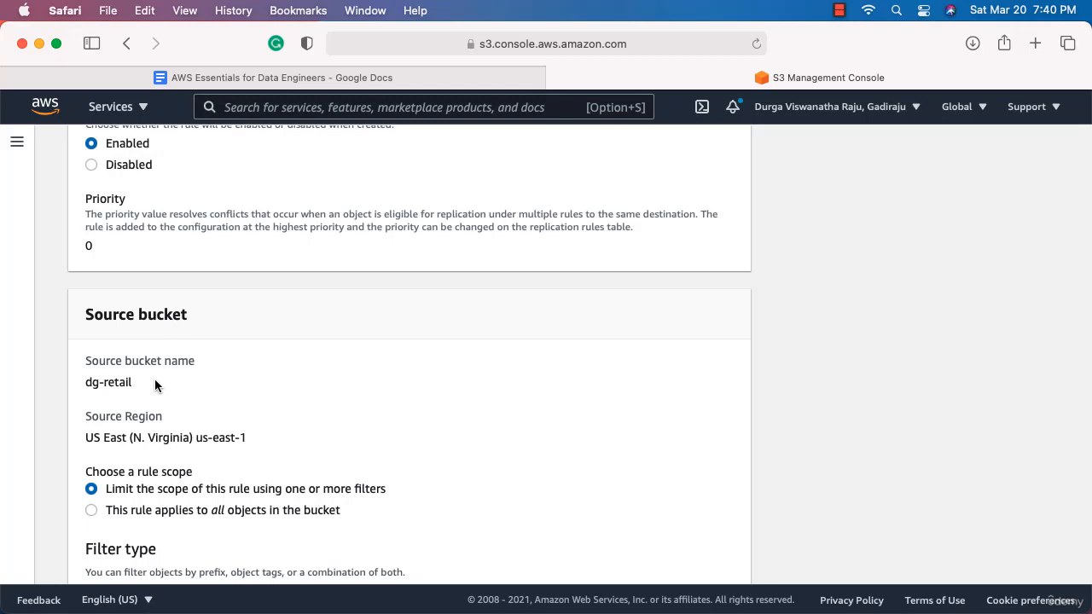
{"action": "scroll", "coordinate": [155, 382], "scroll_direction": "down", "scroll_amount": 1}
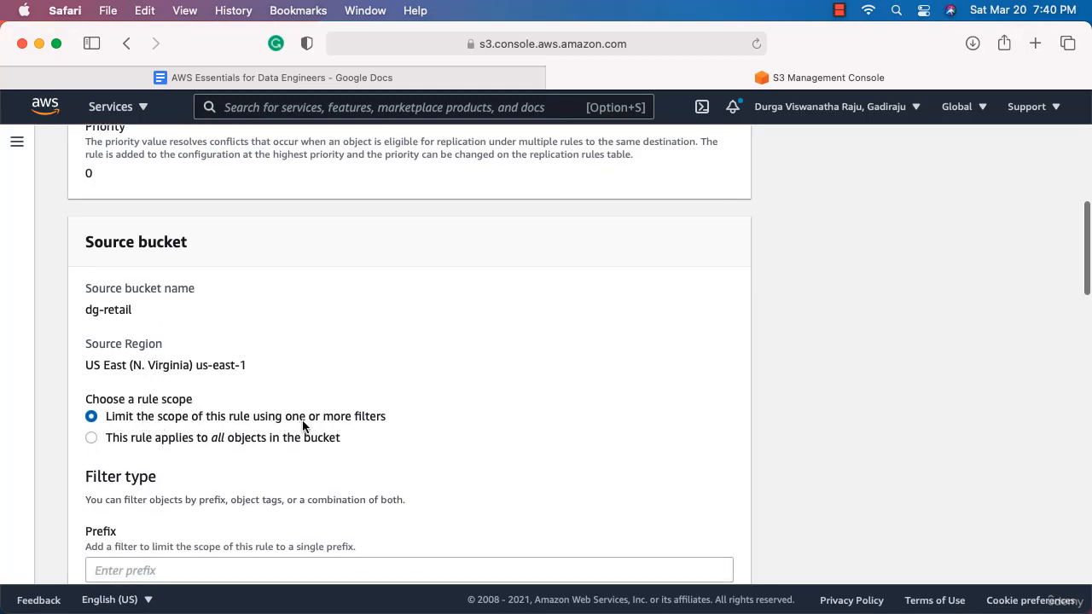
{"action": "scroll", "coordinate": [336, 419], "scroll_direction": "down", "scroll_amount": 1}
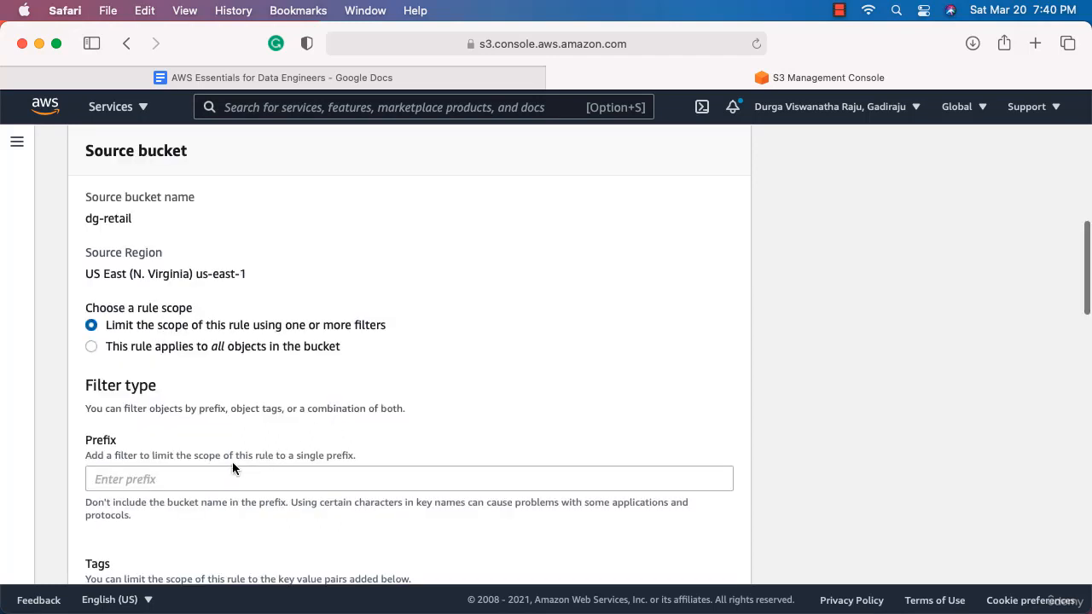
{"action": "left_click", "coordinate": [151, 478]}
{"action": "type", "text": "retail_db"}
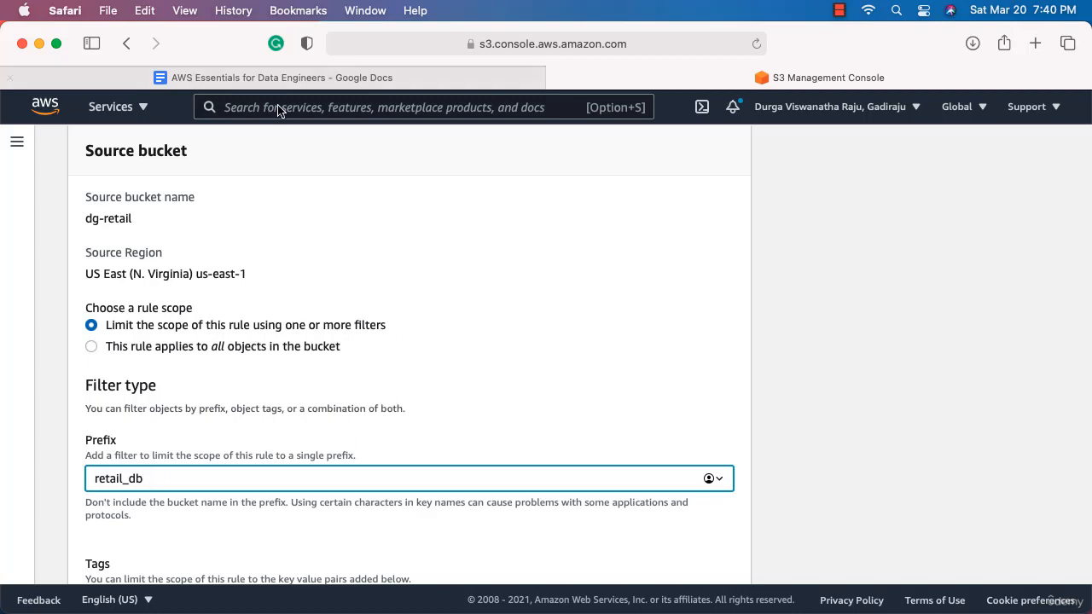
Switch to the Google Docs instructions and correct the destination bucket name to dg-retail-copy
{"action": "left_click", "coordinate": [283, 78]}
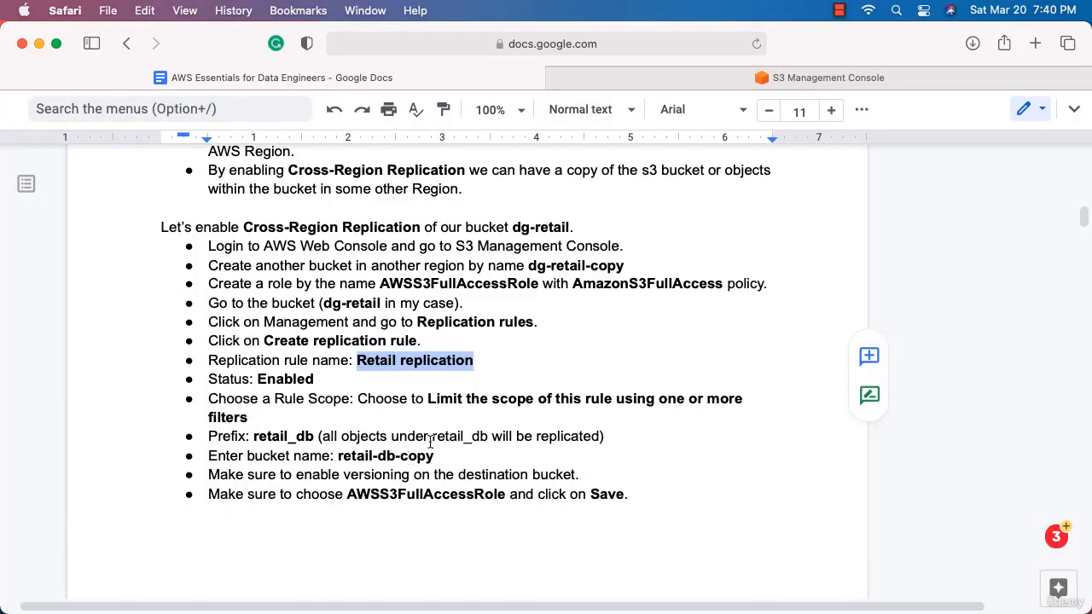
{"action": "scroll", "coordinate": [426, 451], "scroll_direction": "down", "scroll_amount": 2}
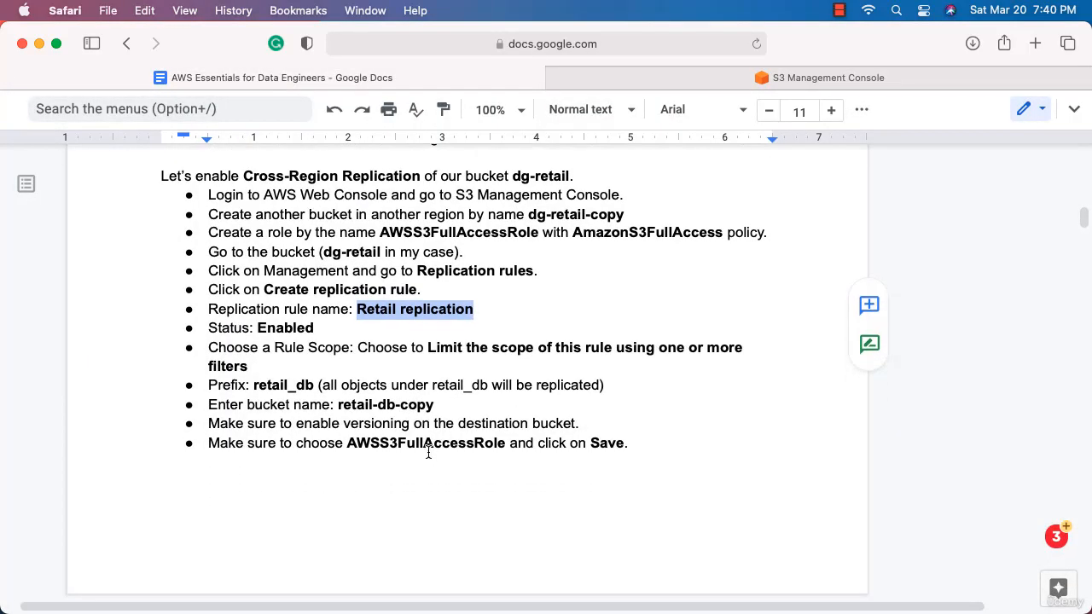
{"action": "left_click", "coordinate": [435, 405]}
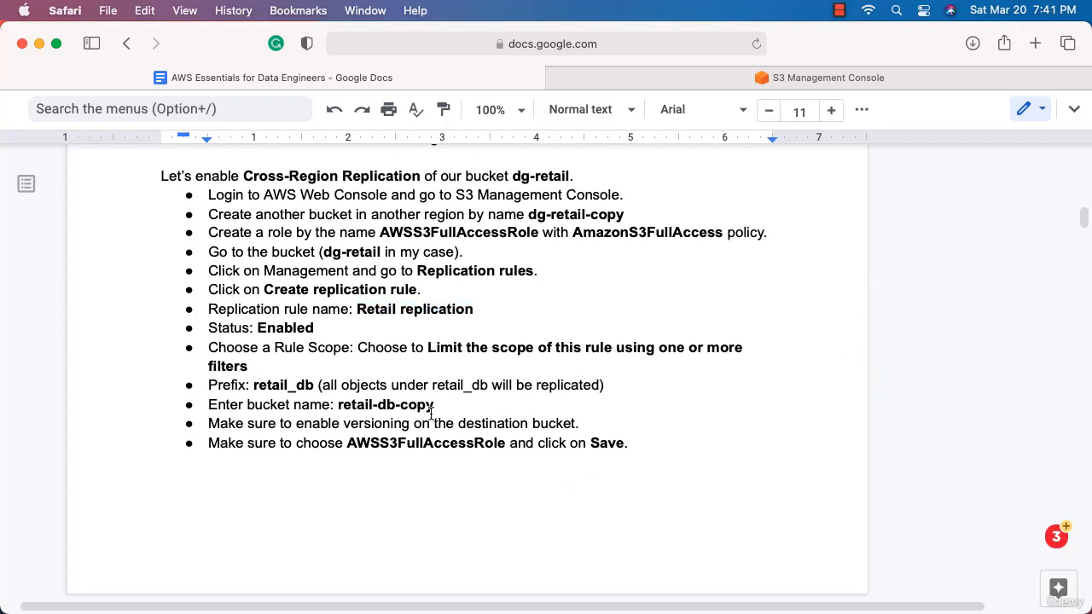
{"action": "double_click", "coordinate": [398, 405]}
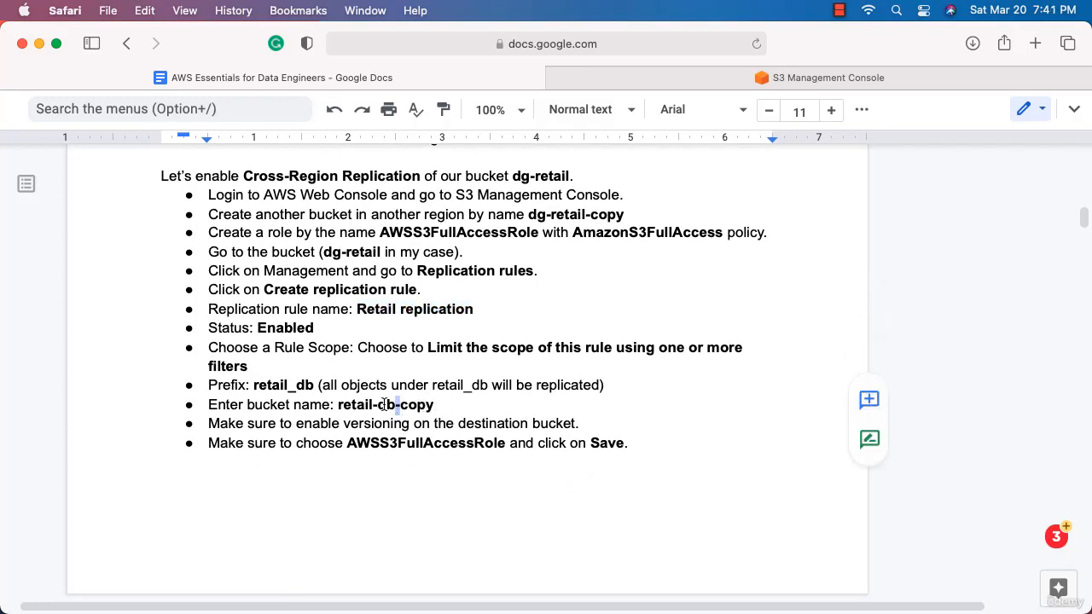
{"action": "left_click", "coordinate": [396, 405]}
{"action": "key", "text": "BackSpace"}
{"action": "key", "text": "BackSpace"}
{"action": "key", "text": "BackSpace"}
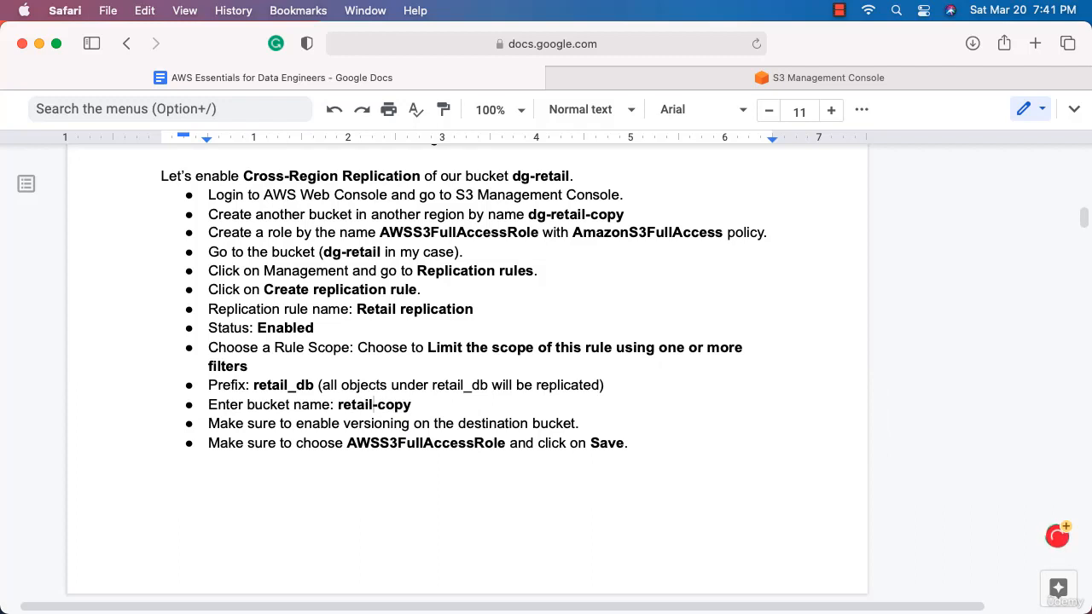
{"action": "key", "text": "Left"}
{"action": "key", "text": "Left"}
{"action": "key", "text": "Left"}
{"action": "key", "text": "Left"}
{"action": "key", "text": "Left"}
{"action": "key", "text": "Left"}
{"action": "type", "text": "dg-"}
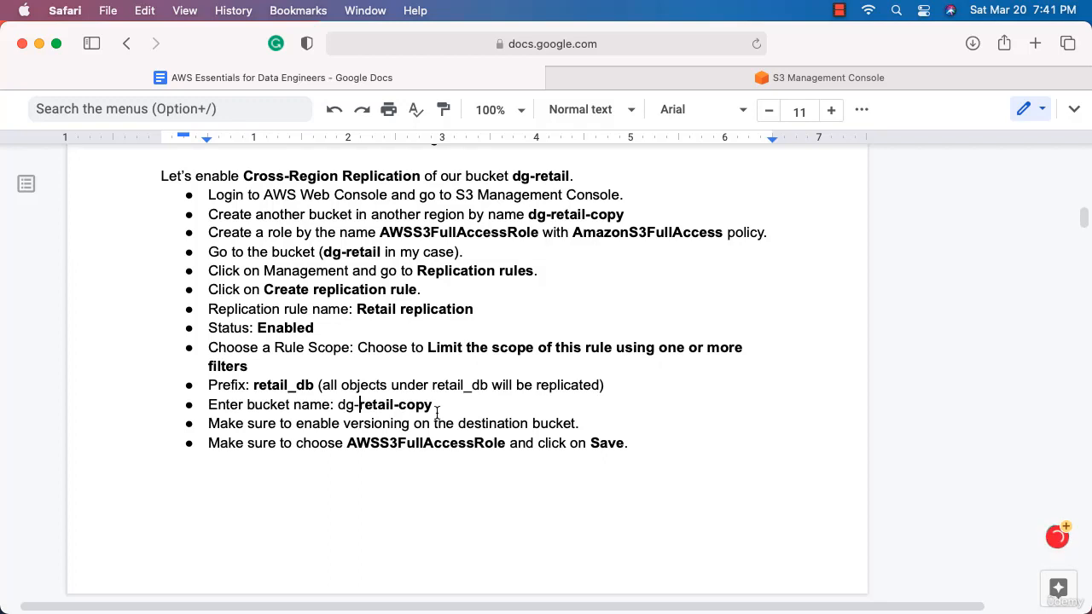
Copy the corrected bucket name and enter dg-retail-copy as the replication rule's destination bucket in the S3 console
{"action": "left_click_drag", "start_coordinate": [433, 406], "coordinate": [339, 408]}
{"action": "key", "text": "super+c"}
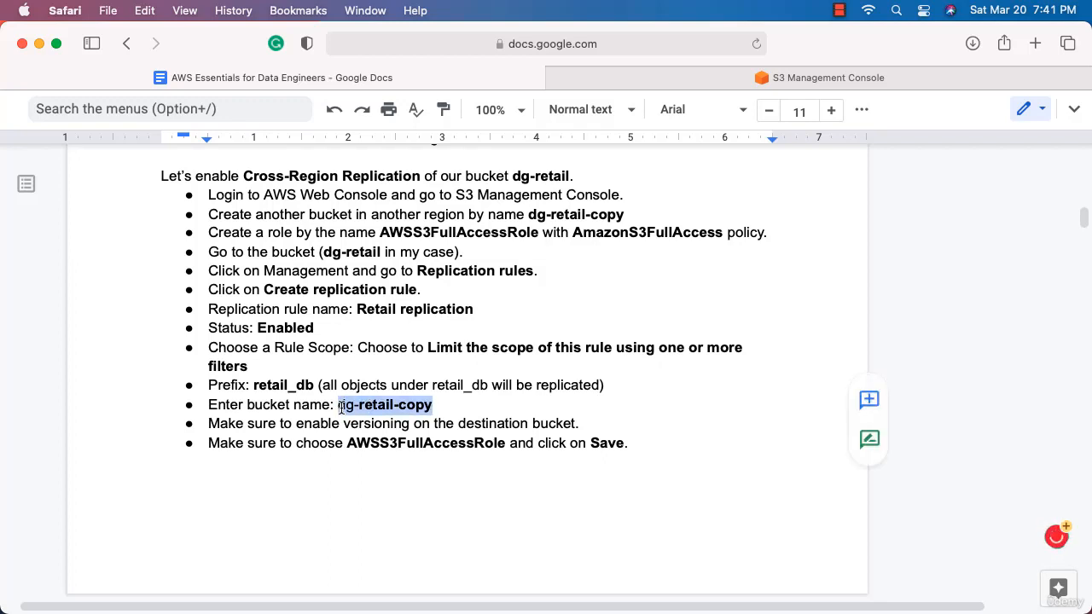
{"action": "left_click", "coordinate": [665, 80]}
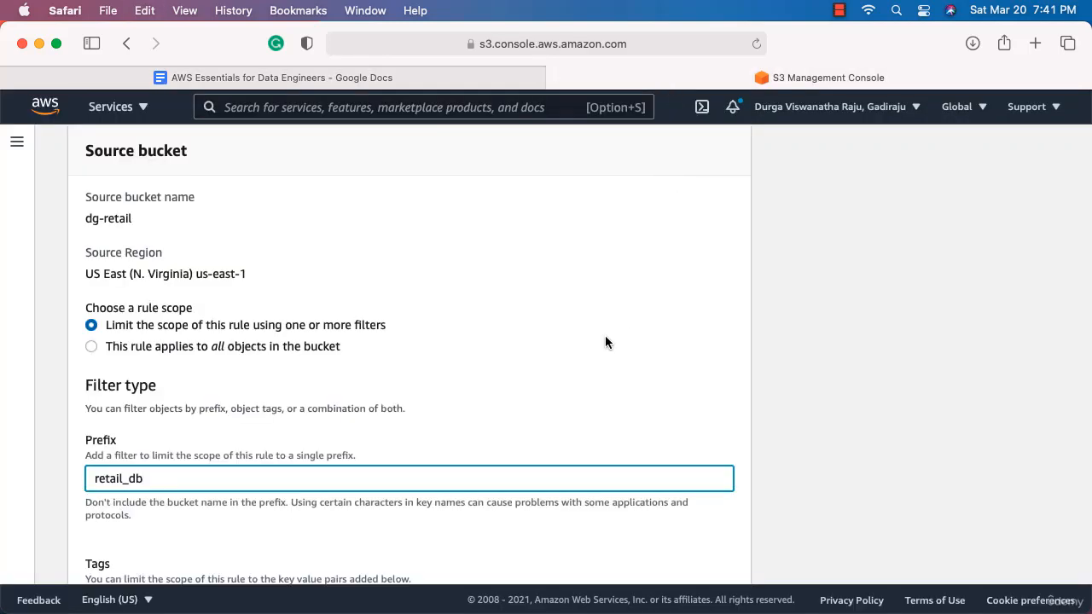
{"action": "scroll", "coordinate": [604, 335], "scroll_direction": "down", "scroll_amount": 10}
{"action": "left_click", "coordinate": [390, 343]}
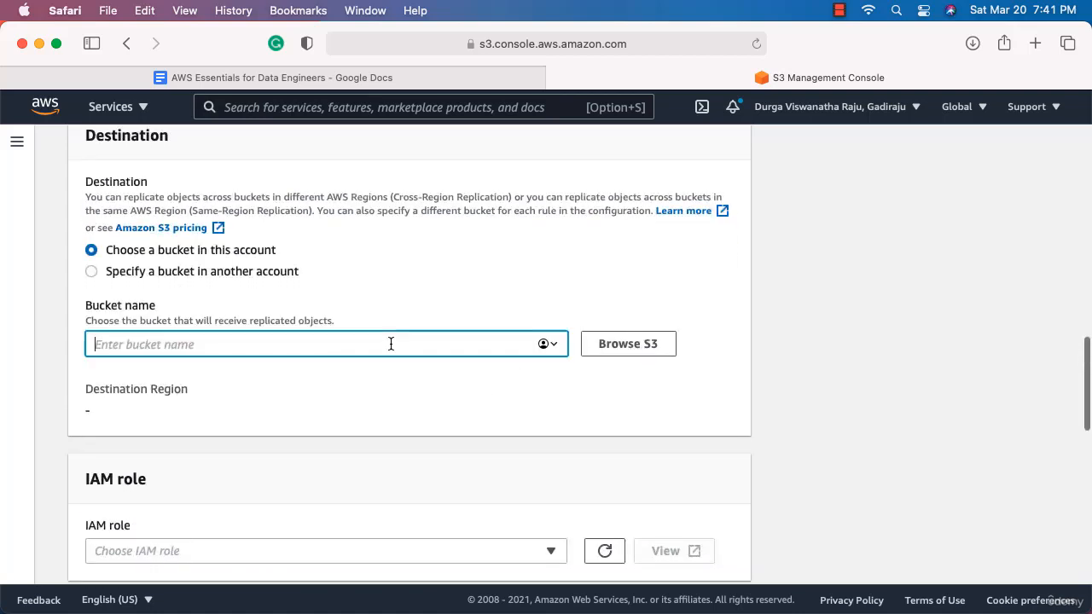
{"action": "key", "text": "super+v"}
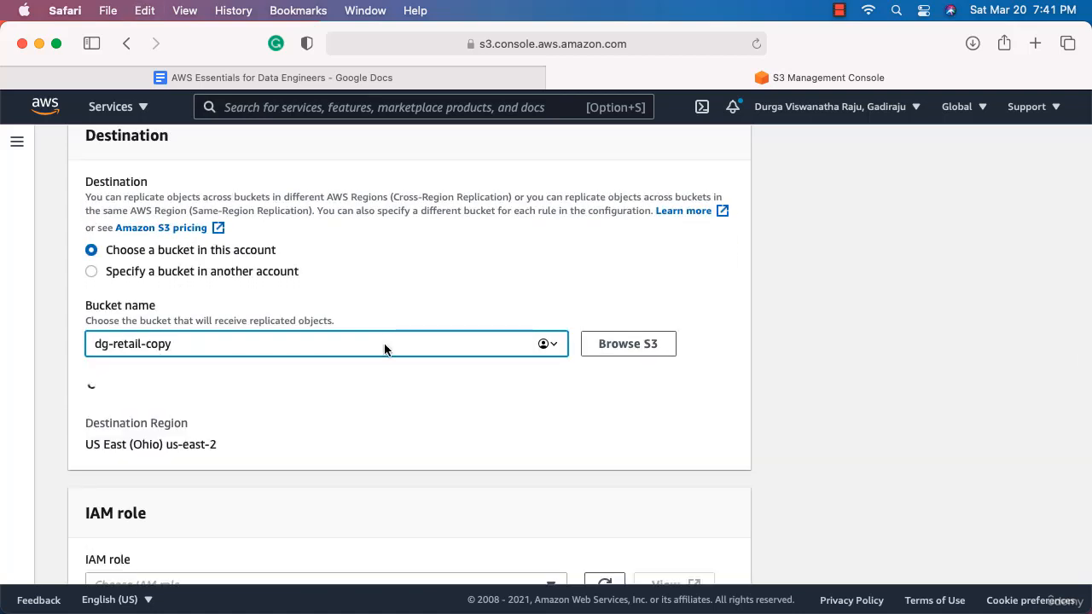
Try adding the prefix "s3:" in front of the destination bucket name, and undo the addition
{"action": "left_click", "coordinate": [87, 342]}
{"action": "type", "text": "s3"}
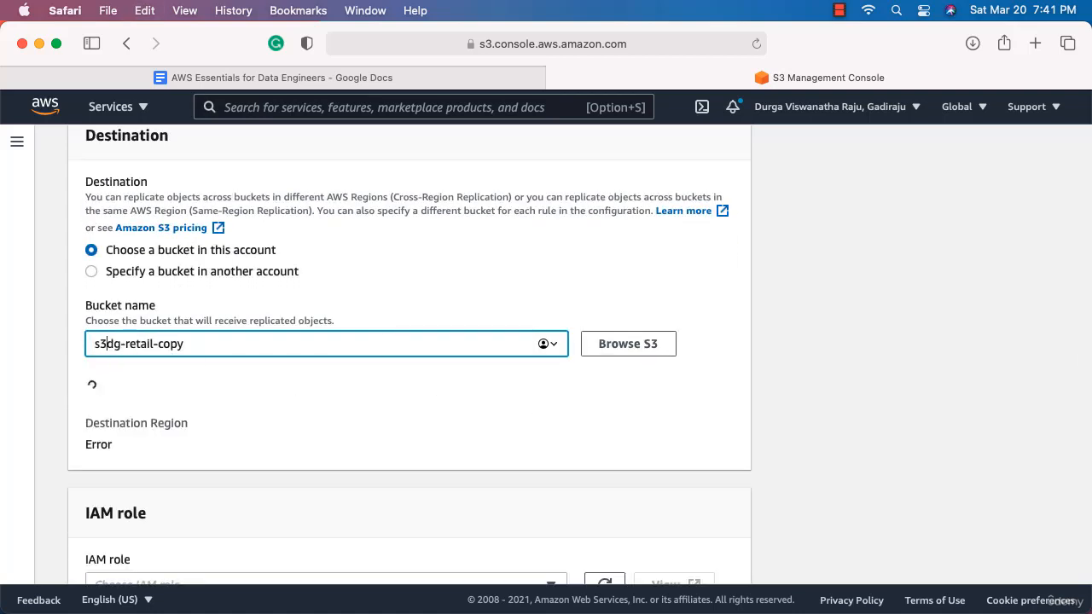
{"action": "type", "text": ":"}
{"action": "key", "text": "super+z"}
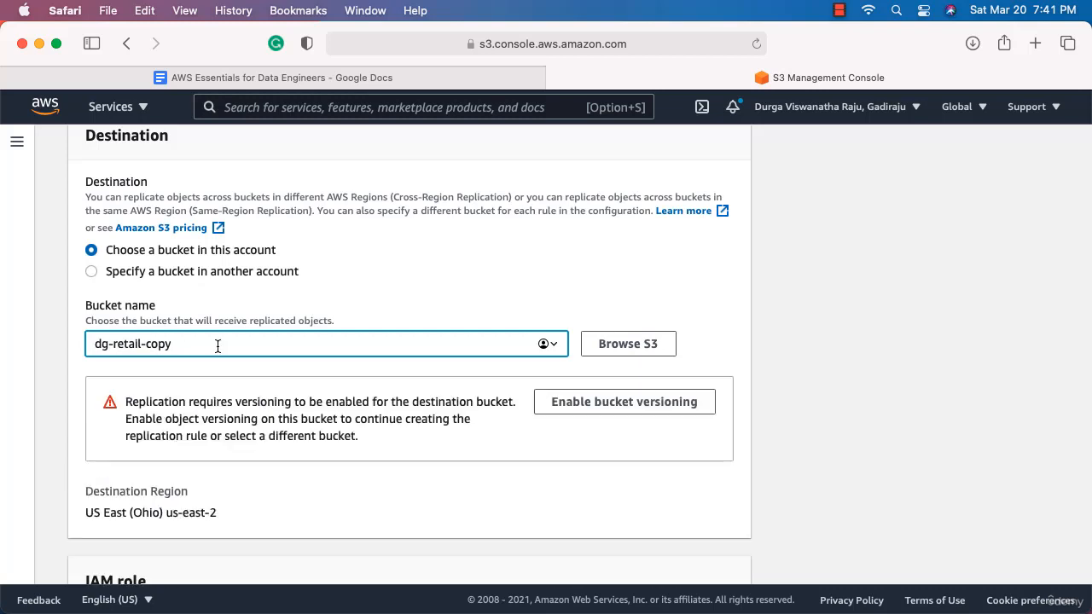
Browse the account's S3 buckets, filter them by dg, and choose dg-retail-copy as the replication destination
{"action": "left_click", "coordinate": [650, 345]}
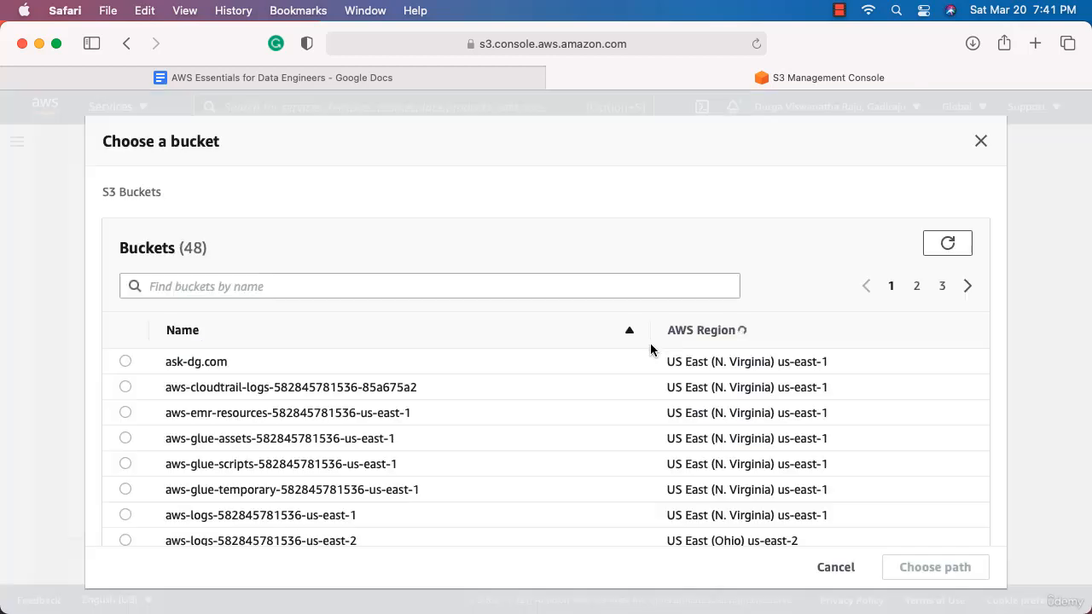
{"action": "left_click", "coordinate": [478, 286]}
{"action": "type", "text": "dg"}
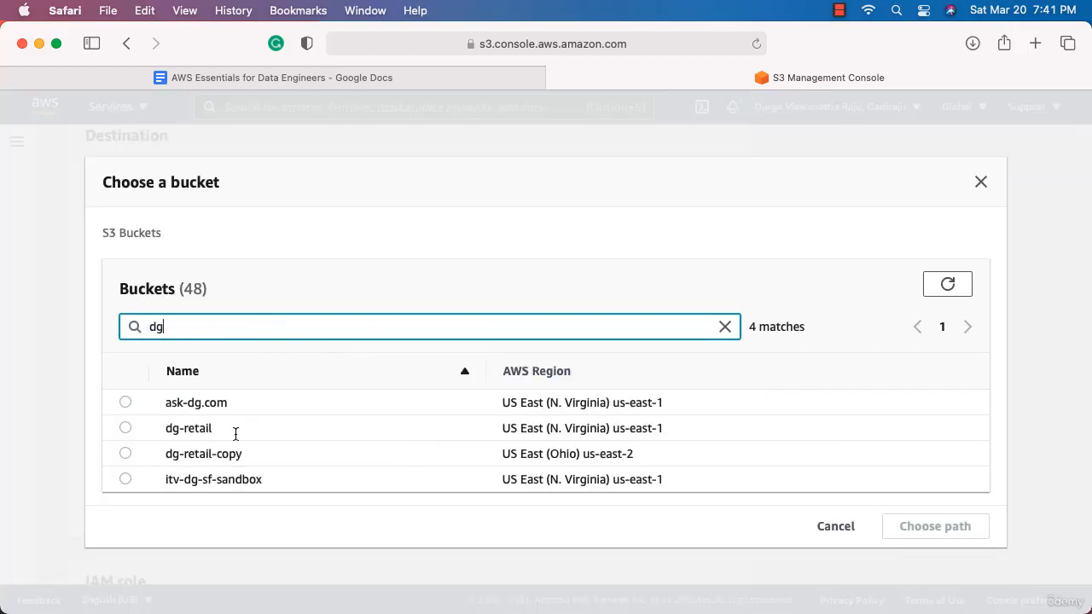
{"action": "left_click", "coordinate": [125, 454]}
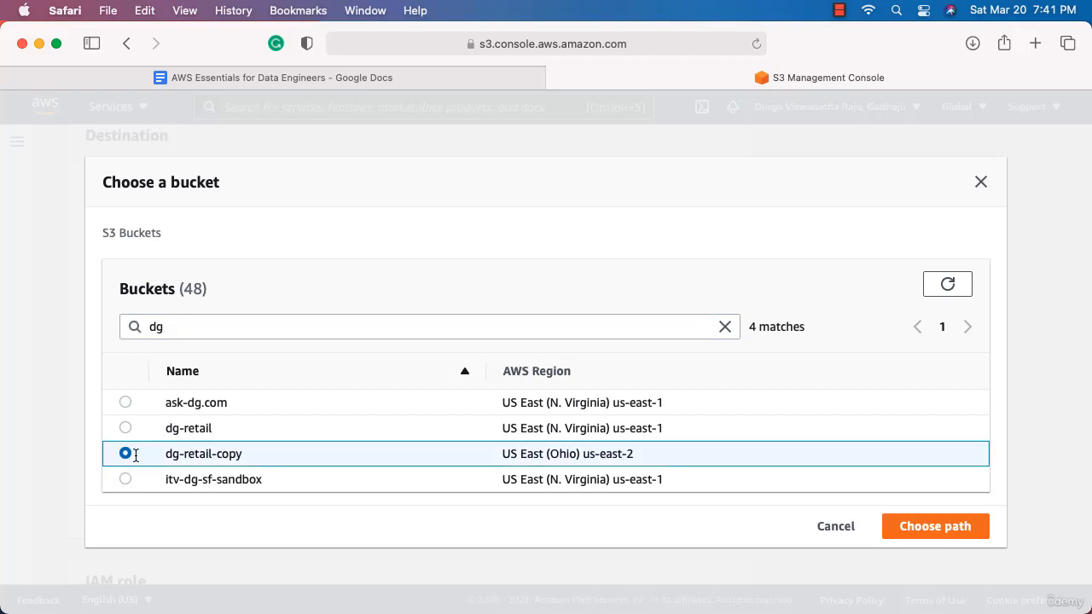
{"action": "left_click", "coordinate": [961, 524]}
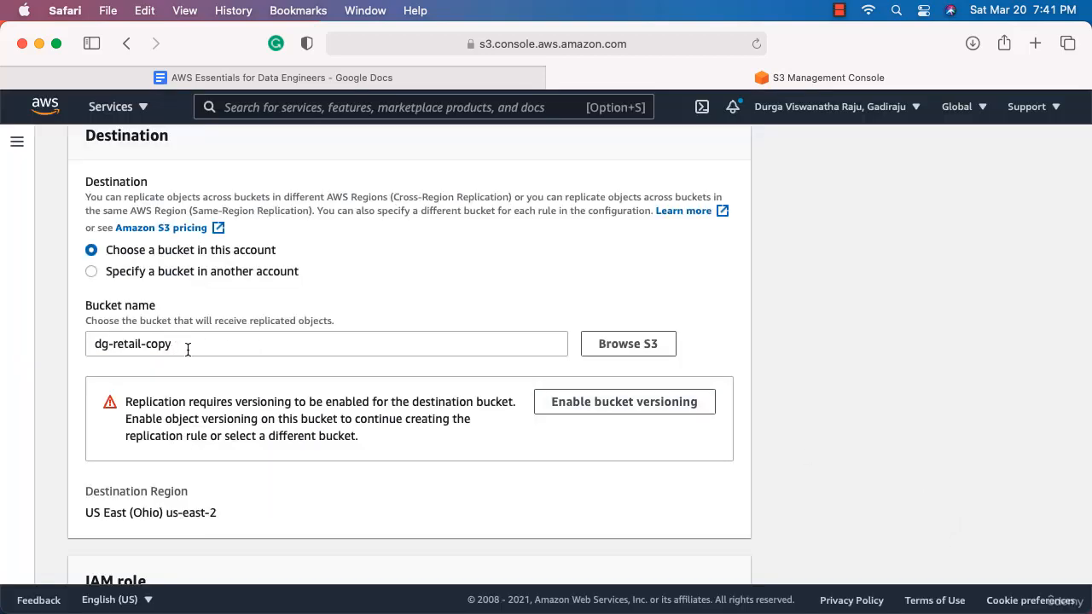
Enable bucket versioning on the destination bucket dg-retail-copy
{"action": "left_click_drag", "start_coordinate": [179, 345], "coordinate": [82, 344]}
{"action": "left_click", "coordinate": [416, 440]}
{"action": "left_click", "coordinate": [636, 407]}
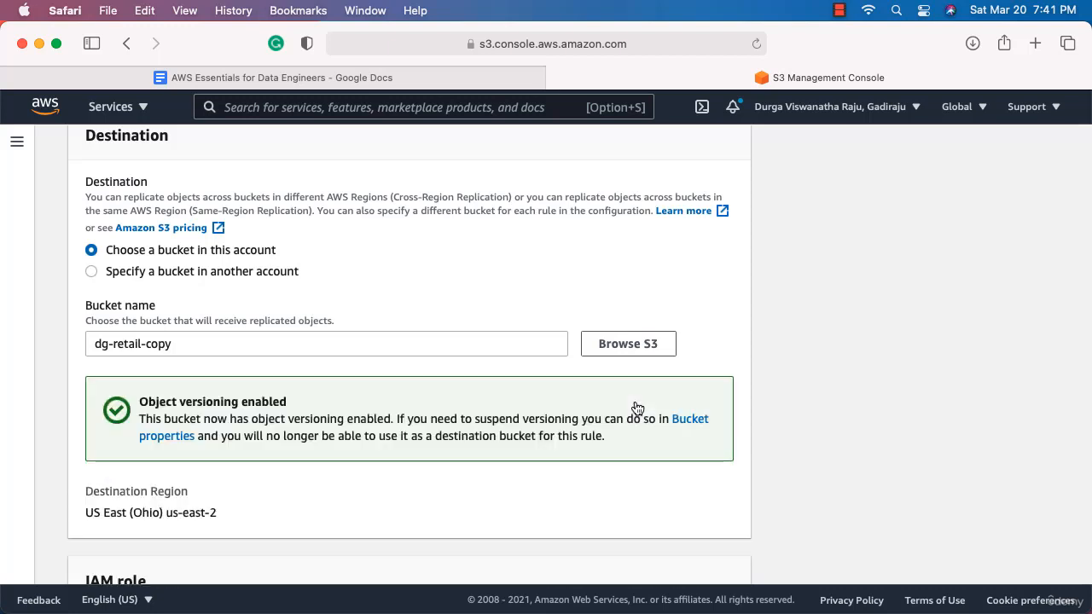
Search the IAM roles for s3 and assign AWSS3FullAccessRole to the replication rule
{"action": "scroll", "coordinate": [504, 437], "scroll_direction": "down", "scroll_amount": 4}
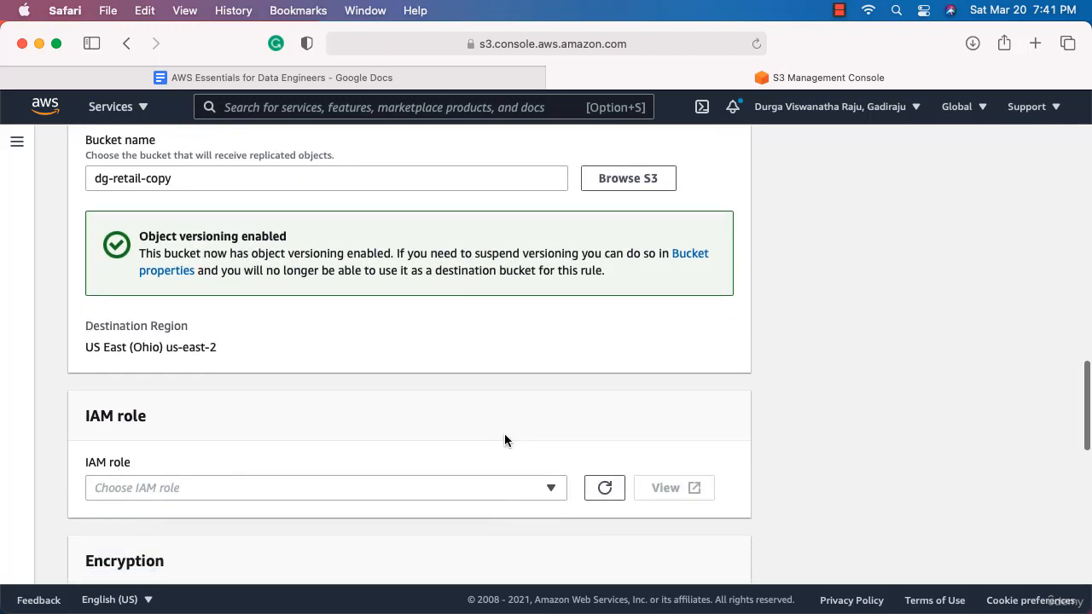
{"action": "scroll", "coordinate": [504, 435], "scroll_direction": "down", "scroll_amount": 1}
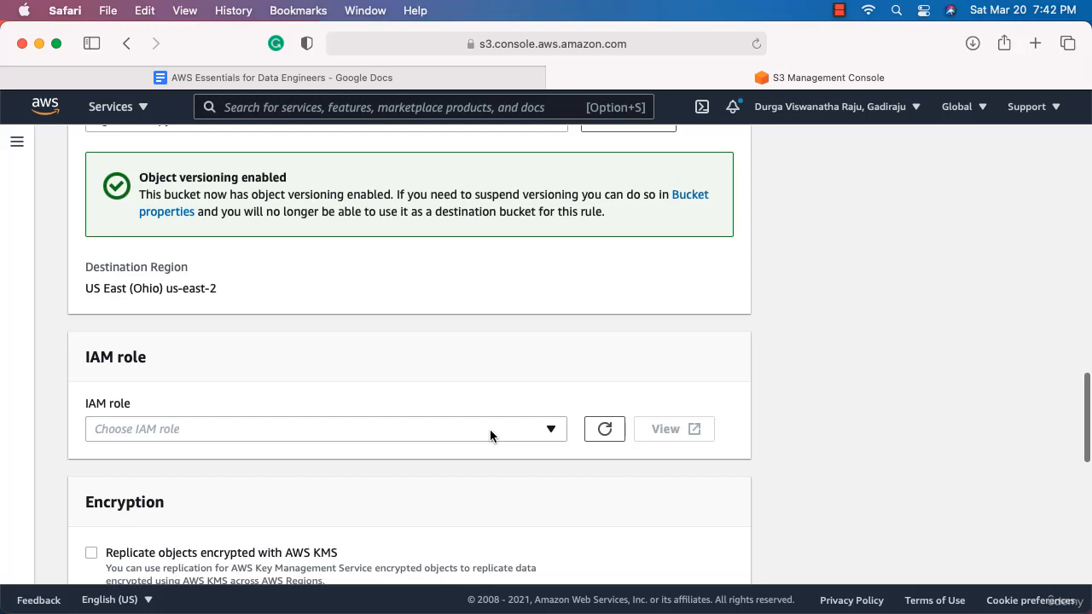
{"action": "left_click", "coordinate": [465, 429]}
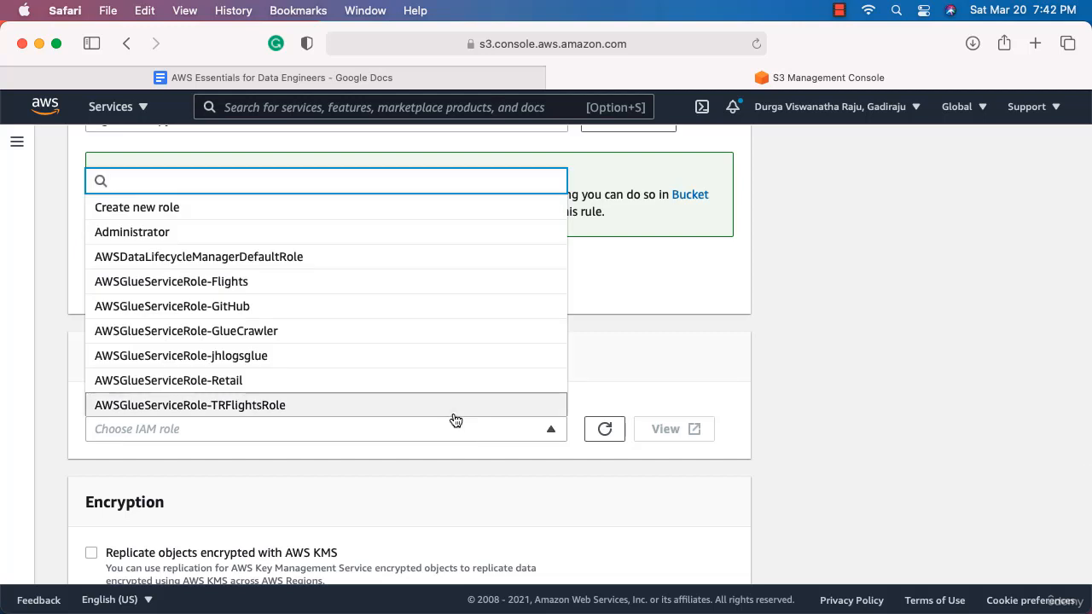
{"action": "type", "text": "s3"}
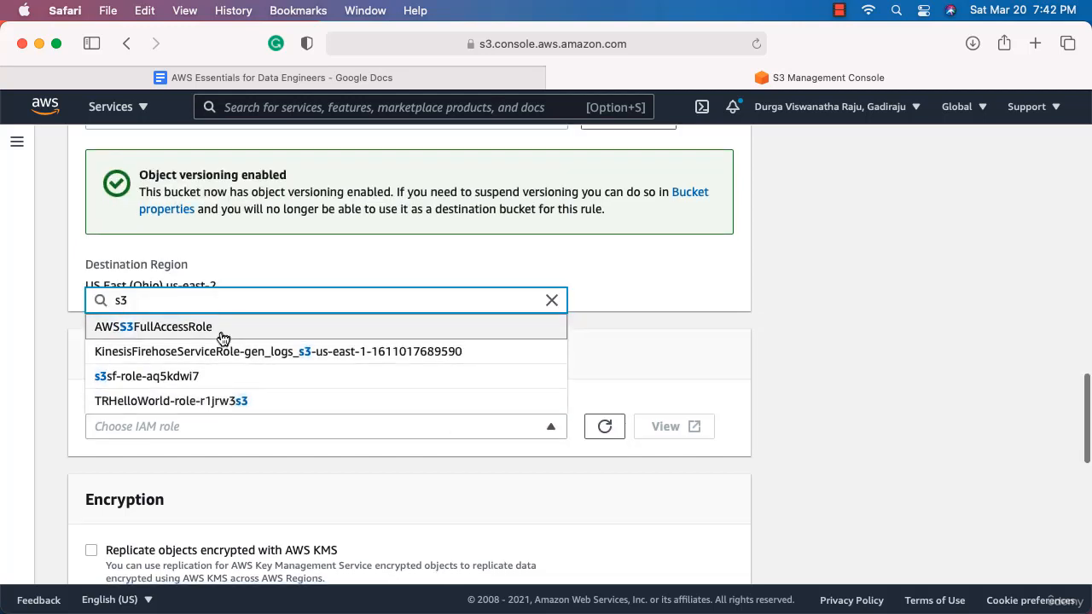
{"action": "left_click", "coordinate": [224, 335]}
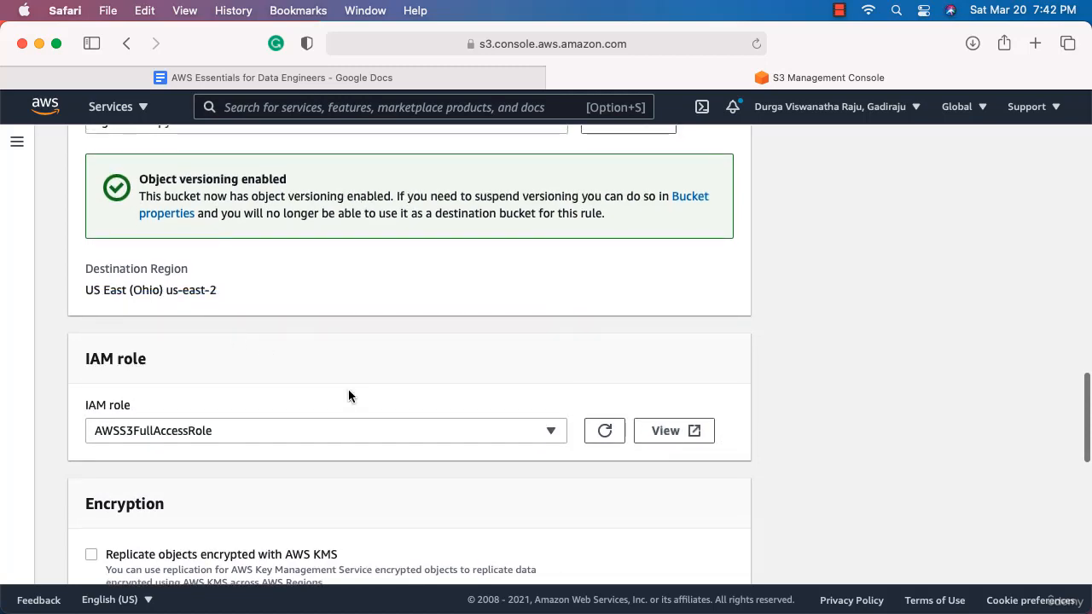
Check the remaining instructions in Google Docs, return to the S3 console, and save the replication rule with its additional options left off
{"action": "scroll", "coordinate": [426, 446], "scroll_direction": "down", "scroll_amount": 5}
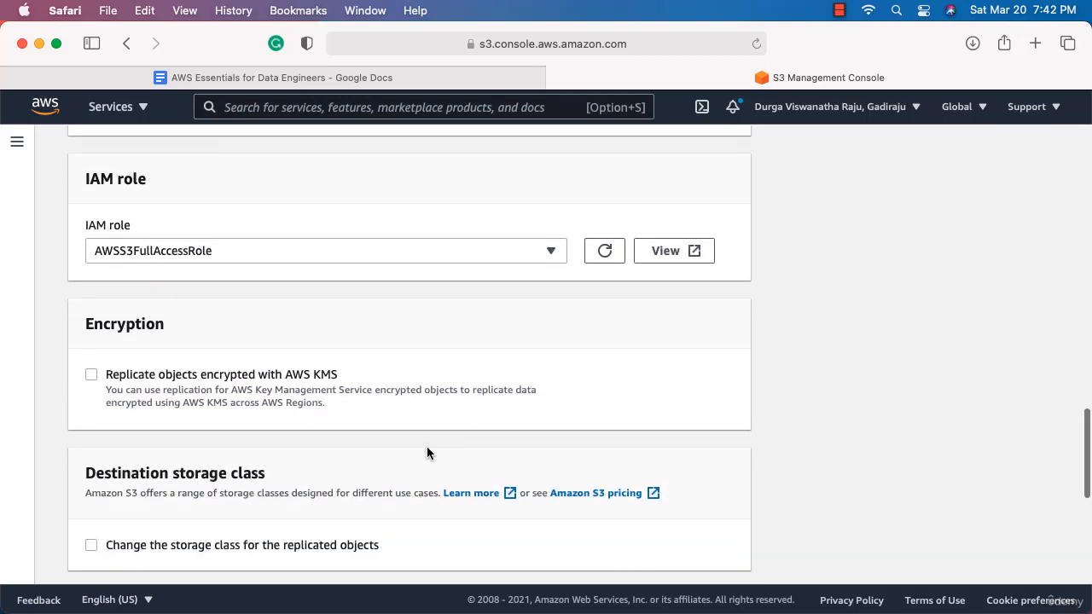
{"action": "scroll", "coordinate": [426, 446], "scroll_direction": "down", "scroll_amount": 3}
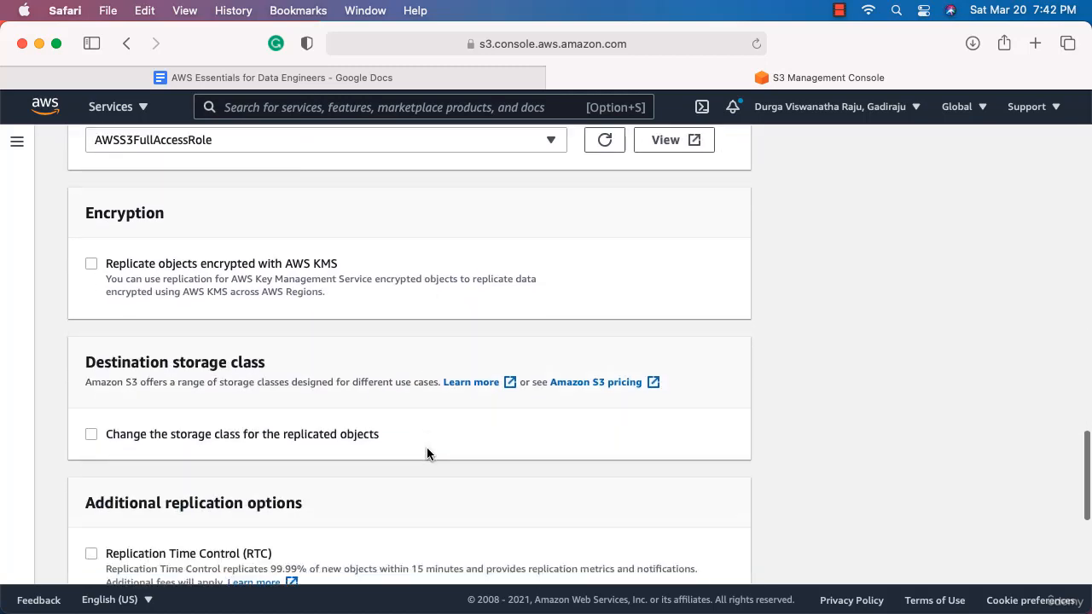
{"action": "left_click", "coordinate": [376, 77]}
{"action": "scroll", "coordinate": [426, 384], "scroll_direction": "down", "scroll_amount": 5}
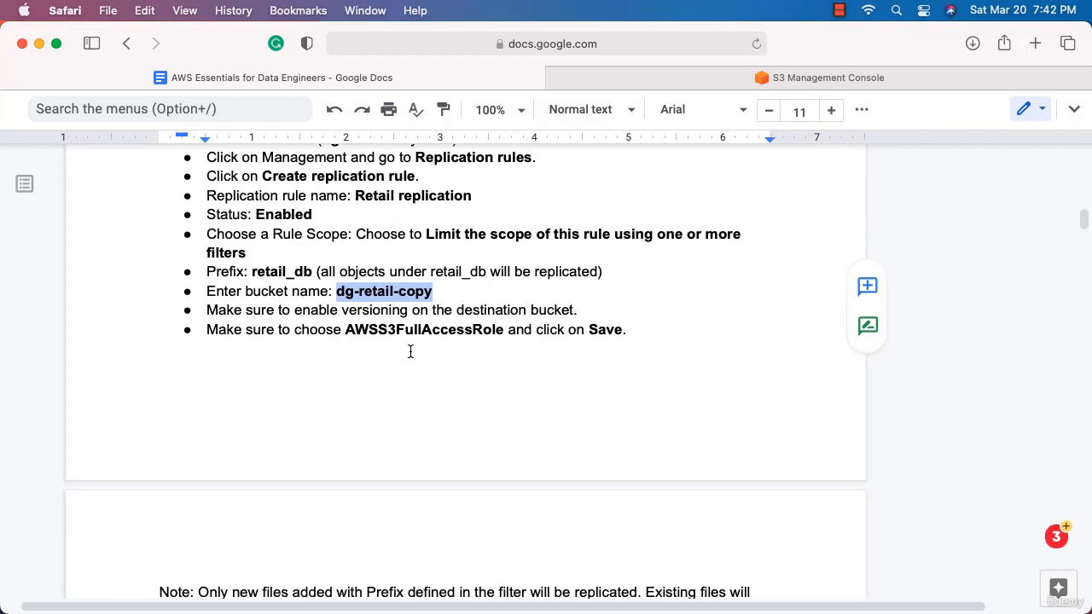
{"action": "scroll", "coordinate": [432, 367], "scroll_direction": "down", "scroll_amount": 3}
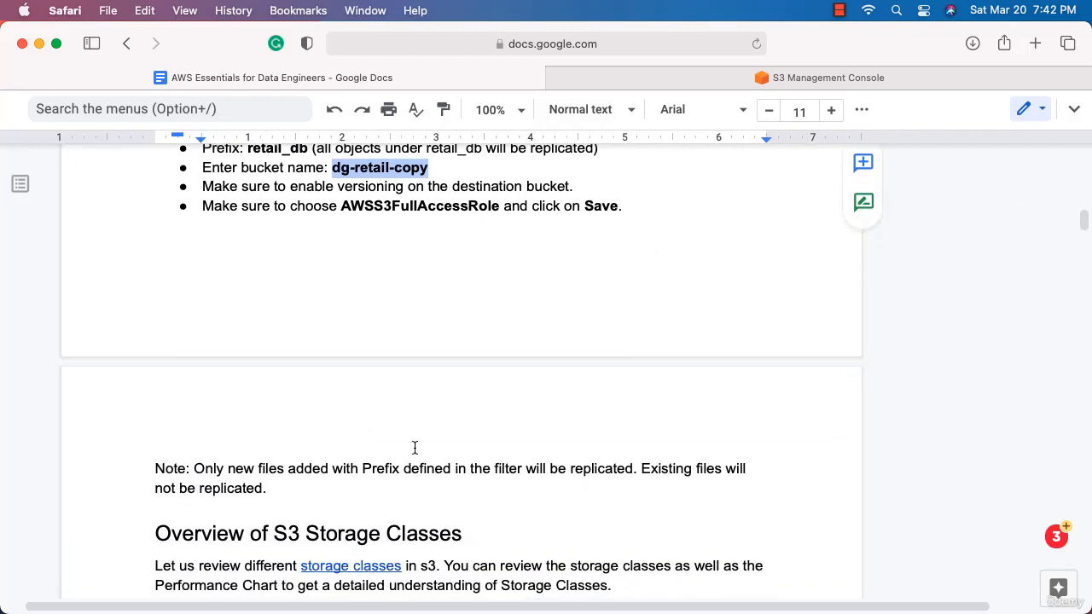
{"action": "left_click", "coordinate": [669, 75]}
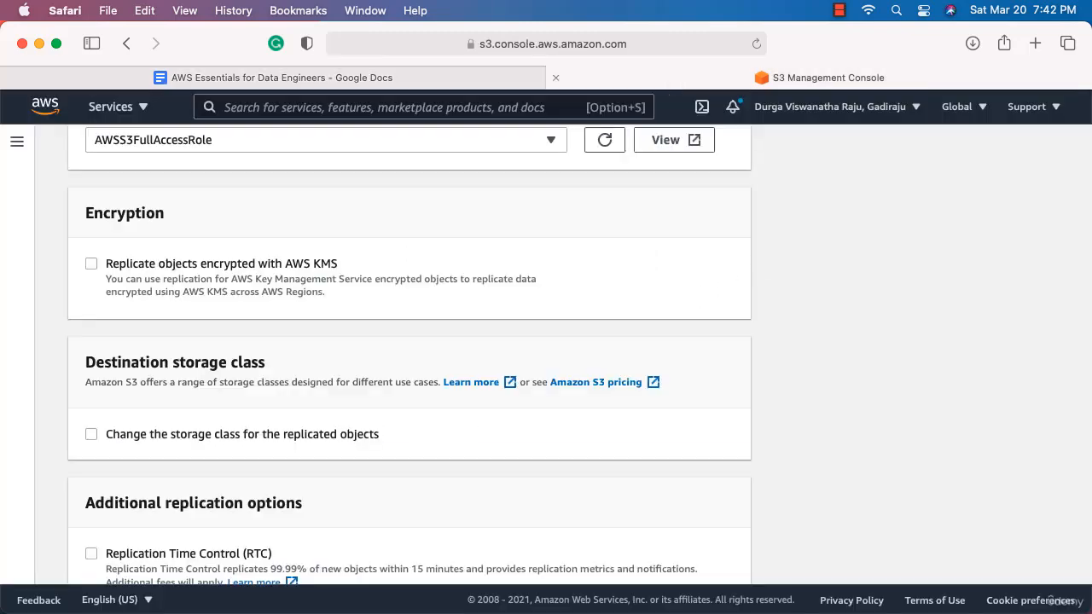
{"action": "scroll", "coordinate": [556, 302], "scroll_direction": "down", "scroll_amount": 7}
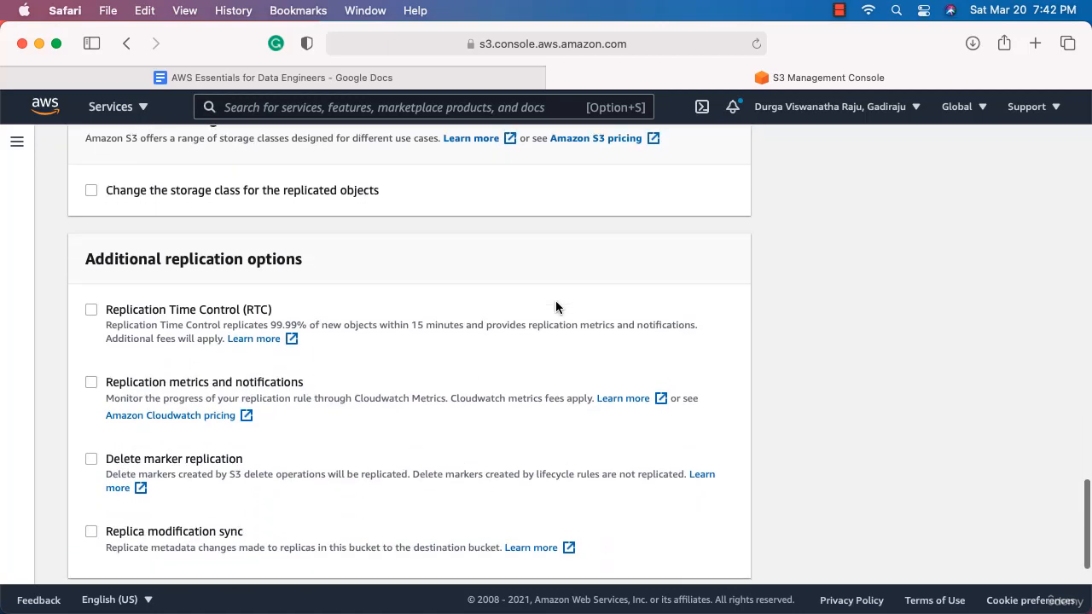
{"action": "left_click", "coordinate": [730, 542]}
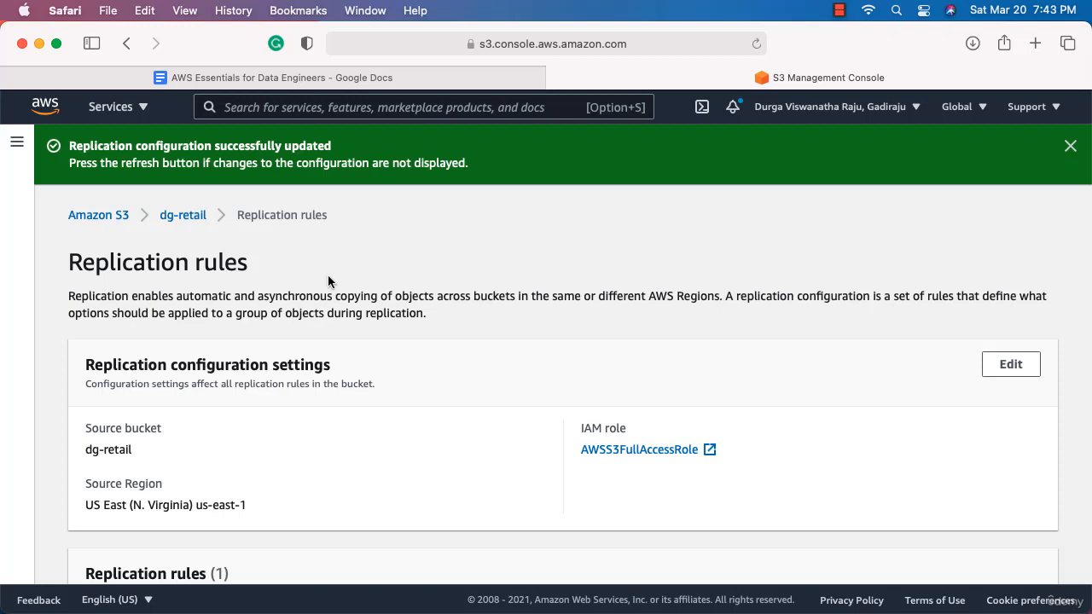
Open the orders folder under retail_db in the dg-retail bucket to view its files
{"action": "left_click", "coordinate": [193, 219]}
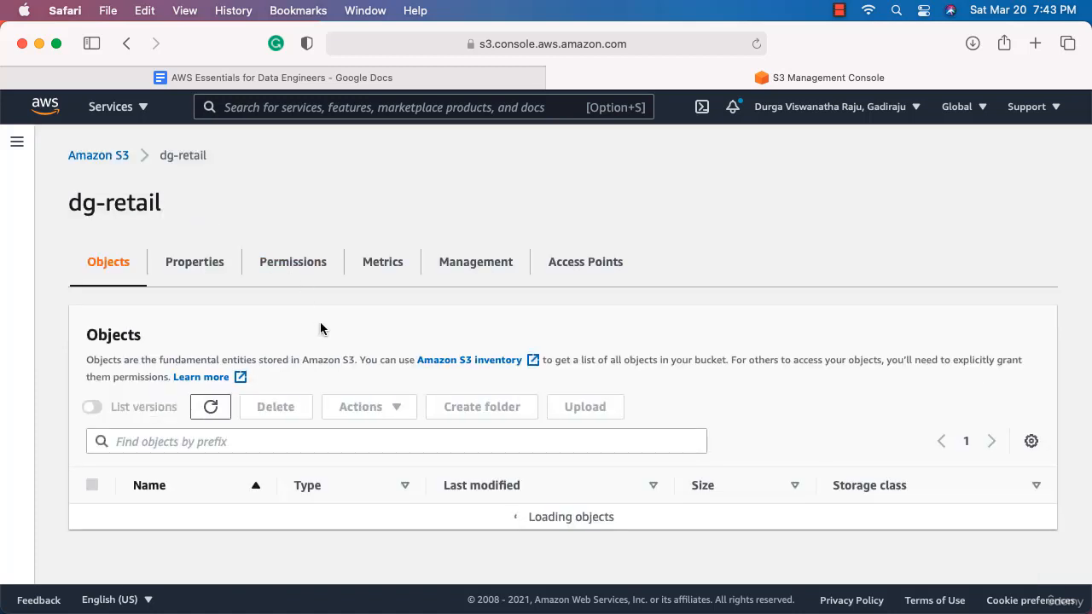
{"action": "left_click", "coordinate": [181, 517]}
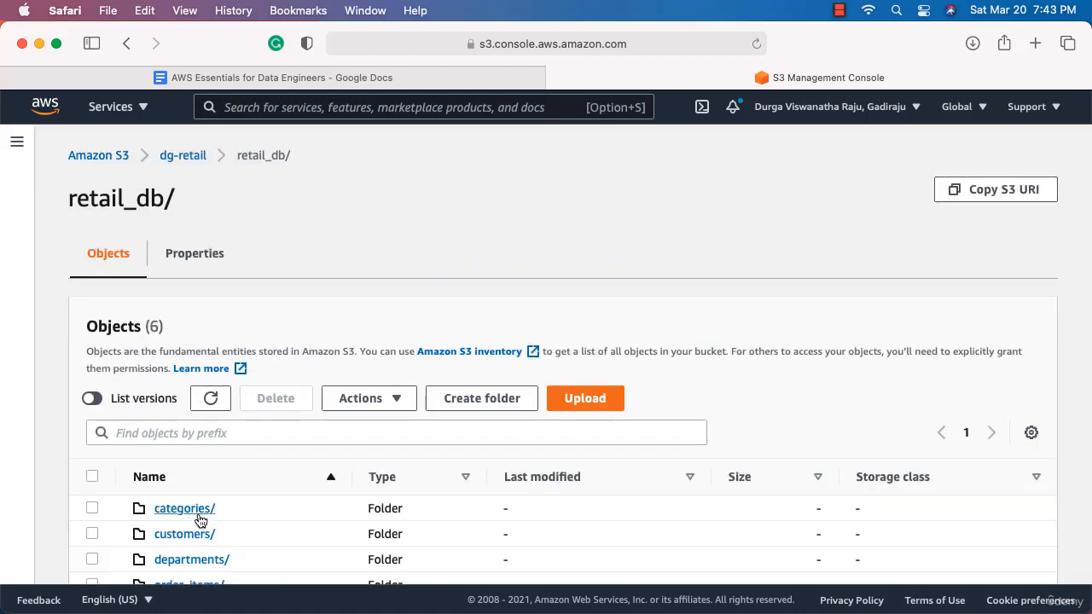
{"action": "scroll", "coordinate": [311, 484], "scroll_direction": "down", "scroll_amount": 2}
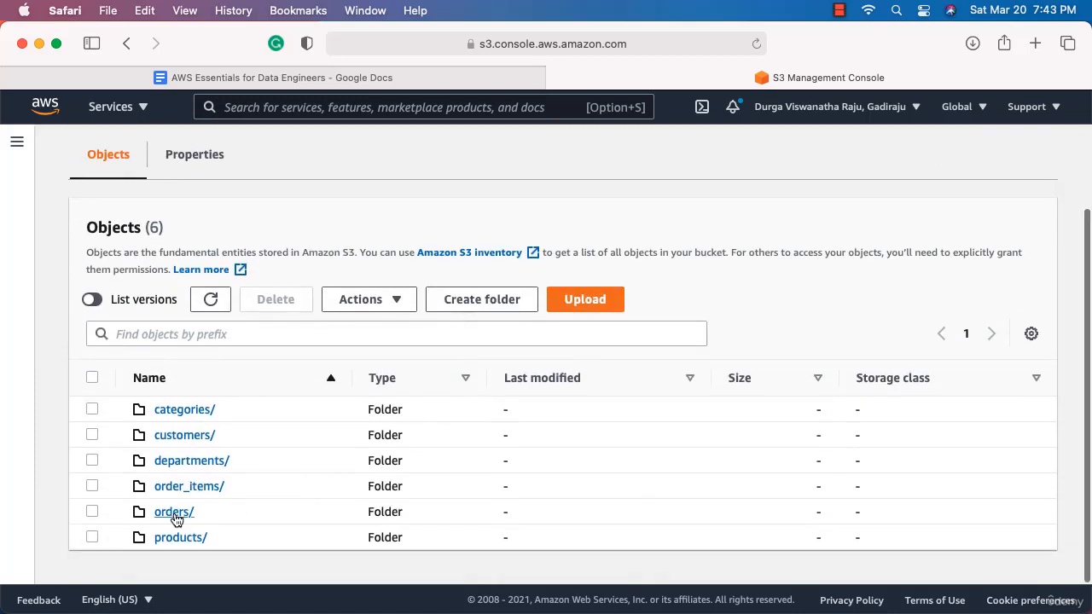
{"action": "left_click", "coordinate": [177, 517]}
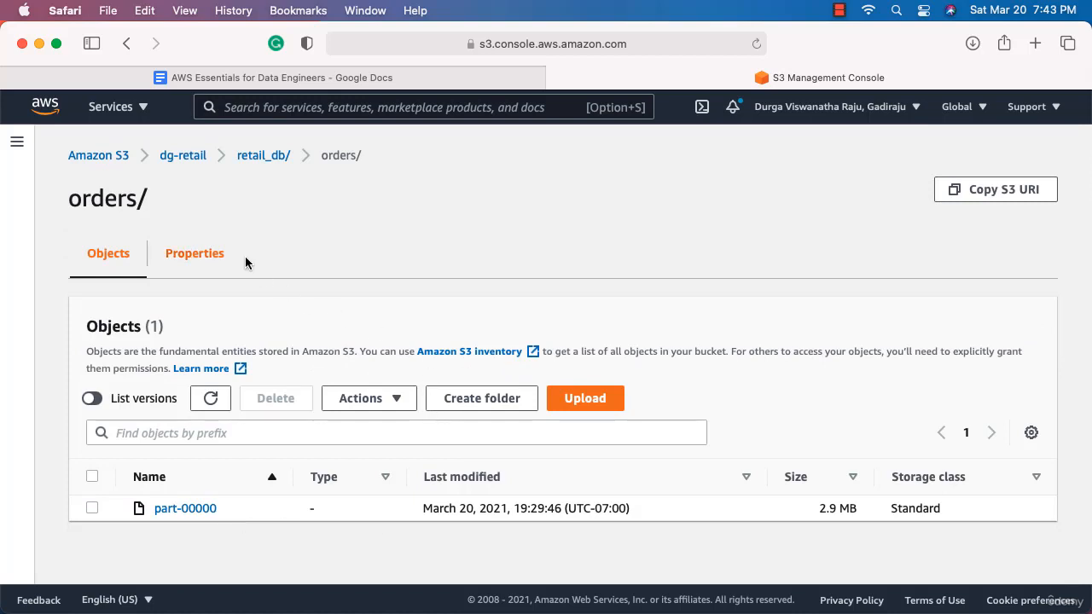
Open the dg-retail-copy bucket and check whether it contains any replicated objects
{"action": "left_click", "coordinate": [111, 156]}
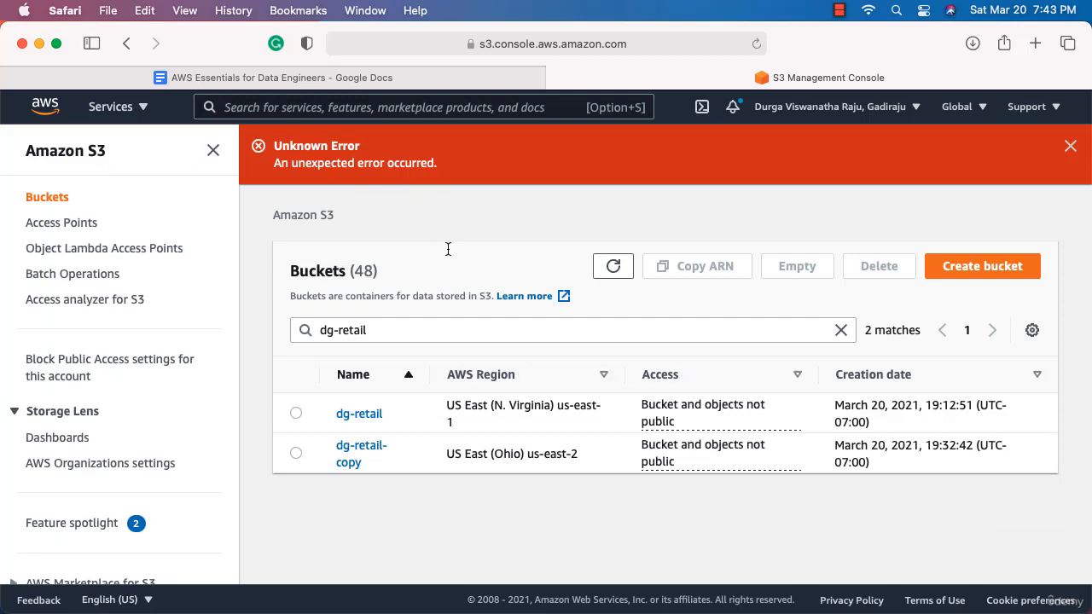
{"action": "left_click", "coordinate": [376, 448]}
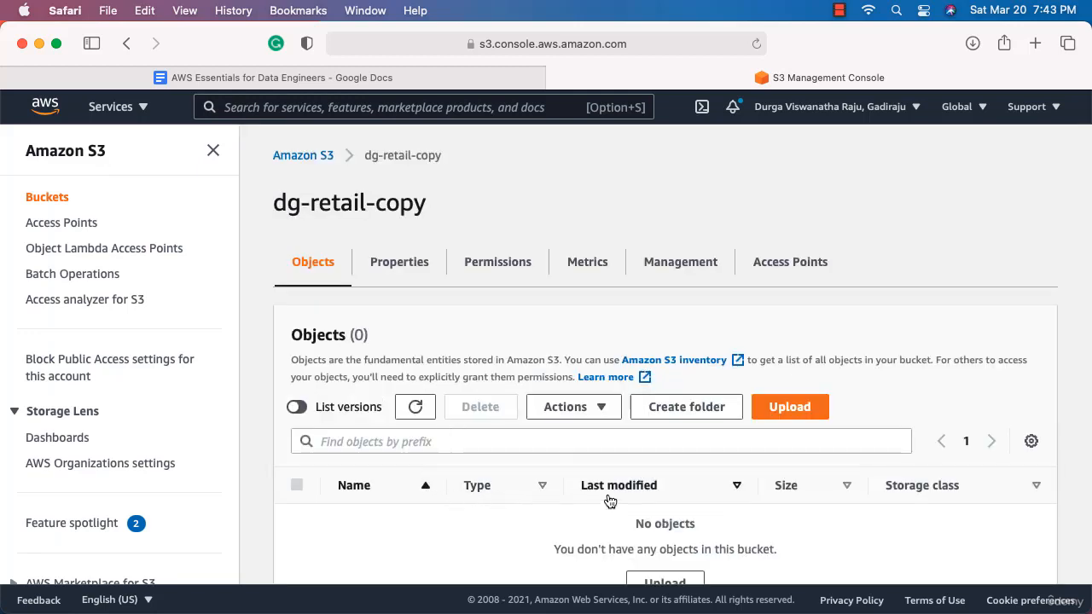
{"action": "scroll", "coordinate": [638, 490], "scroll_direction": "down", "scroll_amount": 3}
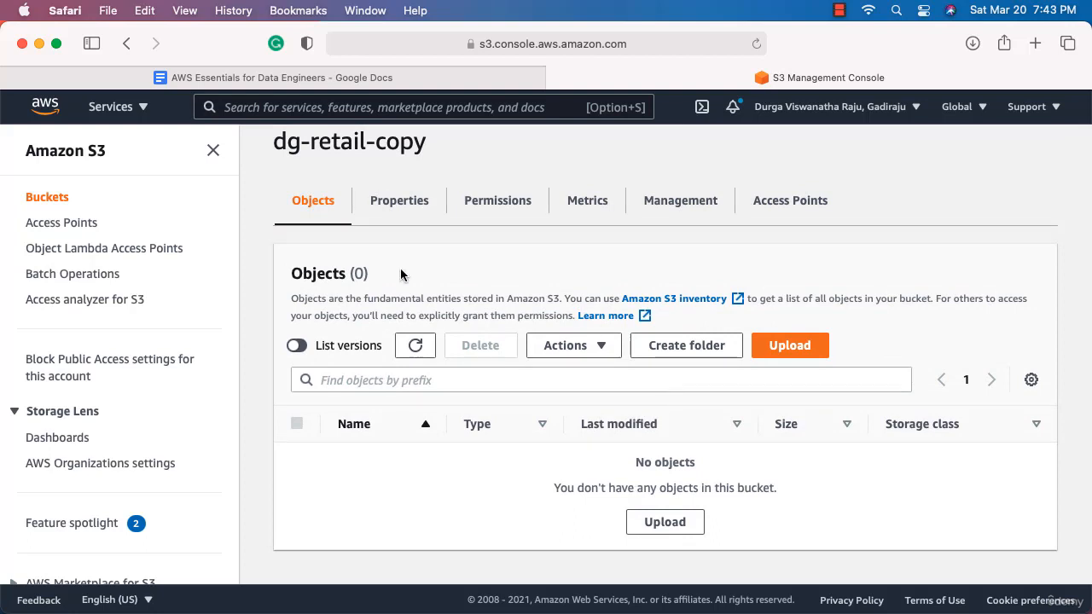
Return to retail_db/orders in dg-retail, delete the part-00000 object, and close the deletion status
{"action": "scroll", "coordinate": [388, 222], "scroll_direction": "up", "scroll_amount": 3}
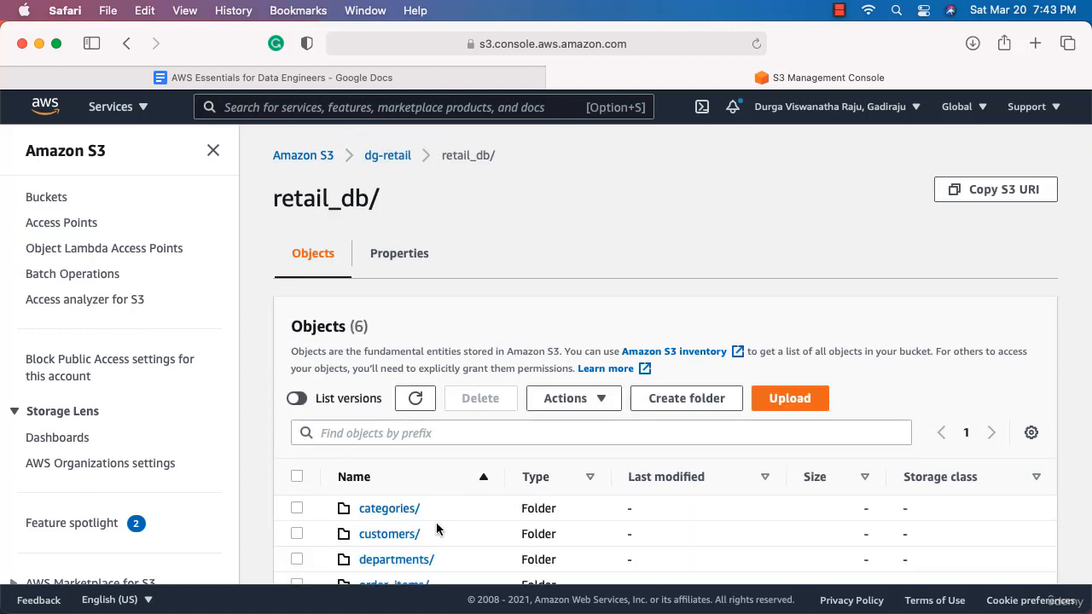
{"action": "scroll", "coordinate": [444, 528], "scroll_direction": "down", "scroll_amount": 4}
{"action": "left_click", "coordinate": [377, 510]}
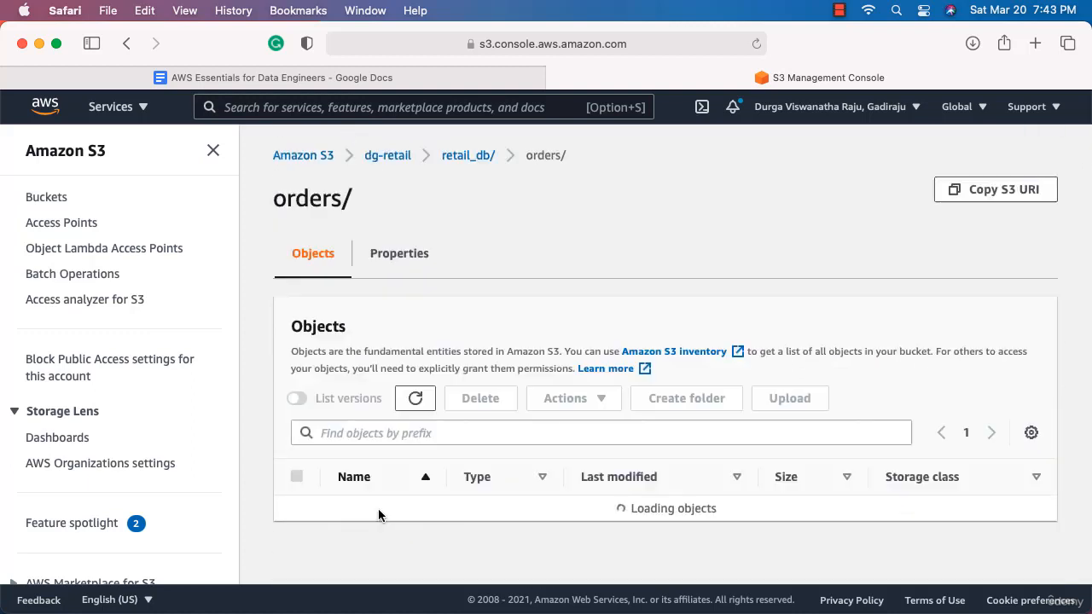
{"action": "left_click", "coordinate": [296, 507]}
{"action": "left_click", "coordinate": [482, 399]}
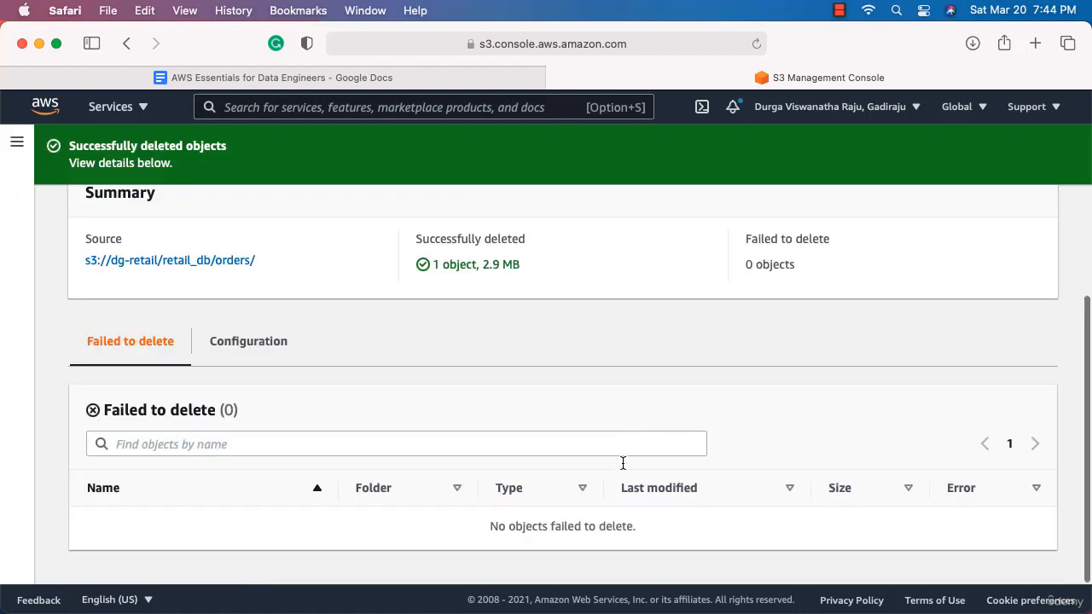
{"action": "scroll", "coordinate": [623, 460], "scroll_direction": "up", "scroll_amount": 5}
{"action": "left_click", "coordinate": [211, 411]}
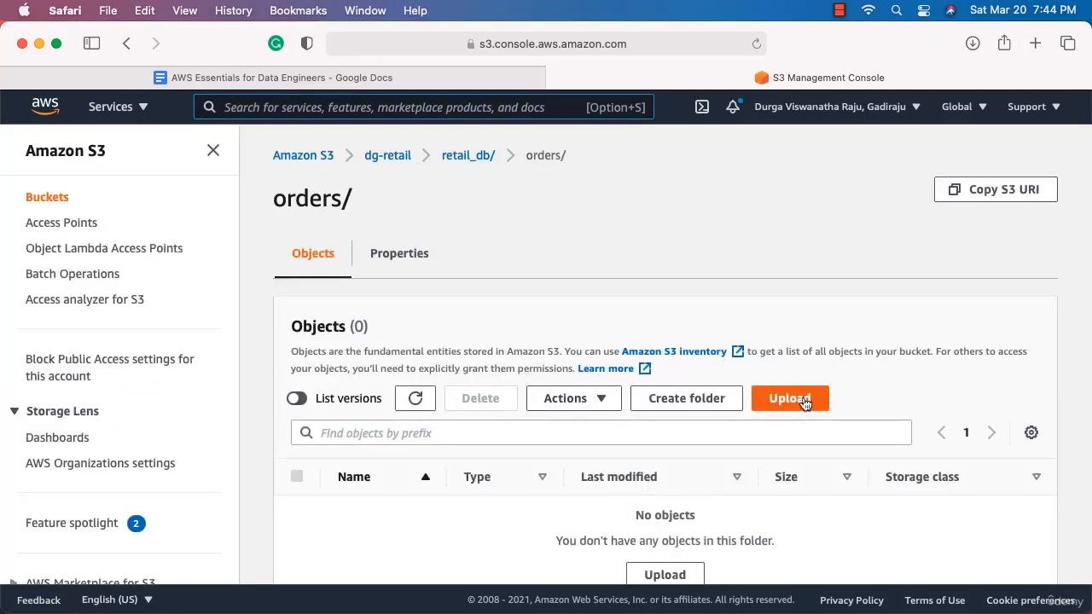
Upload the local part-00000 file from the orders folder to dg-retail/retail_db/orders and close the upload status
{"action": "left_click", "coordinate": [790, 398]}
{"action": "scroll", "coordinate": [537, 425], "scroll_direction": "down", "scroll_amount": 5}
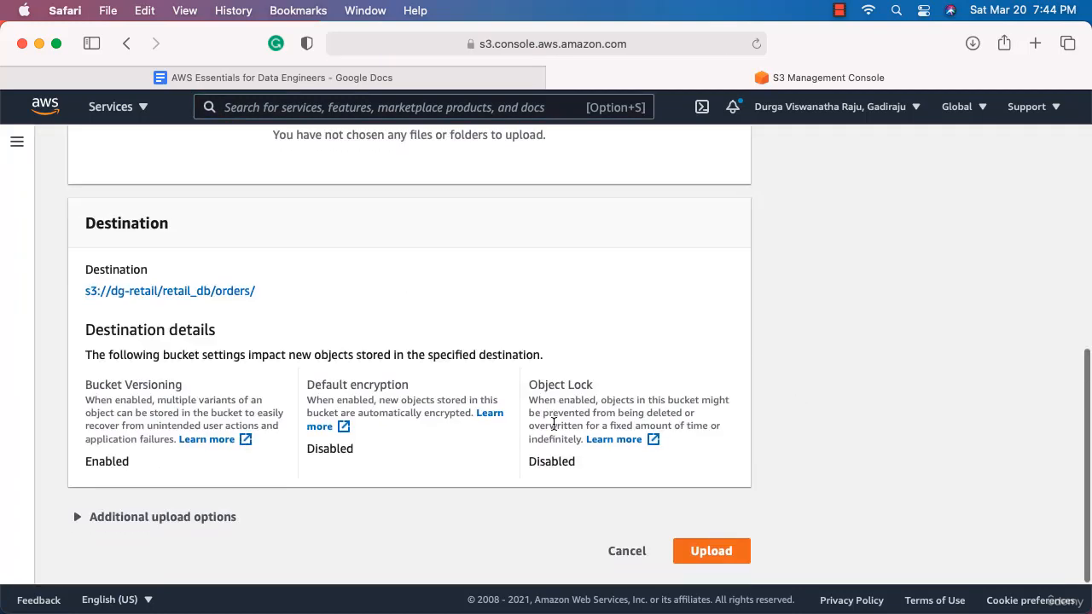
{"action": "scroll", "coordinate": [619, 333], "scroll_direction": "up", "scroll_amount": 3}
{"action": "scroll", "coordinate": [597, 201], "scroll_direction": "up", "scroll_amount": 1}
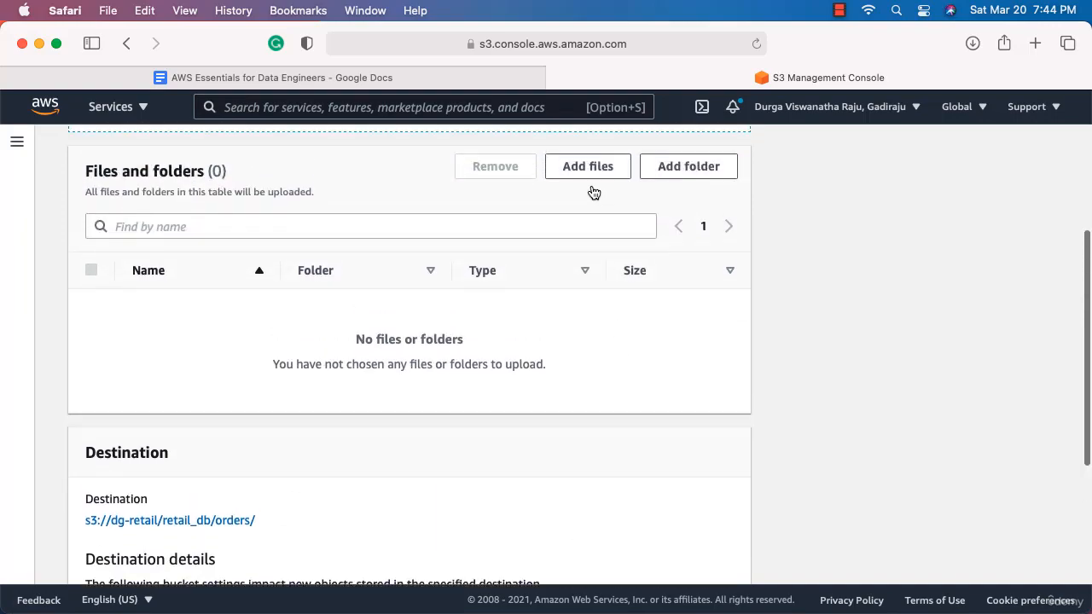
{"action": "left_click", "coordinate": [587, 170]}
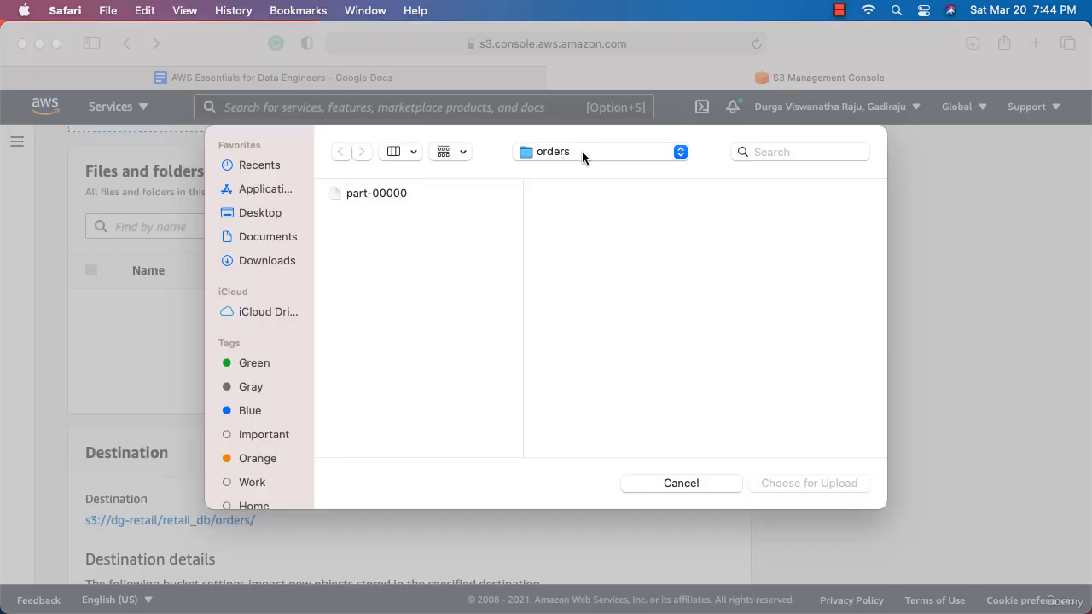
{"action": "left_click", "coordinate": [380, 194]}
{"action": "left_click", "coordinate": [797, 483]}
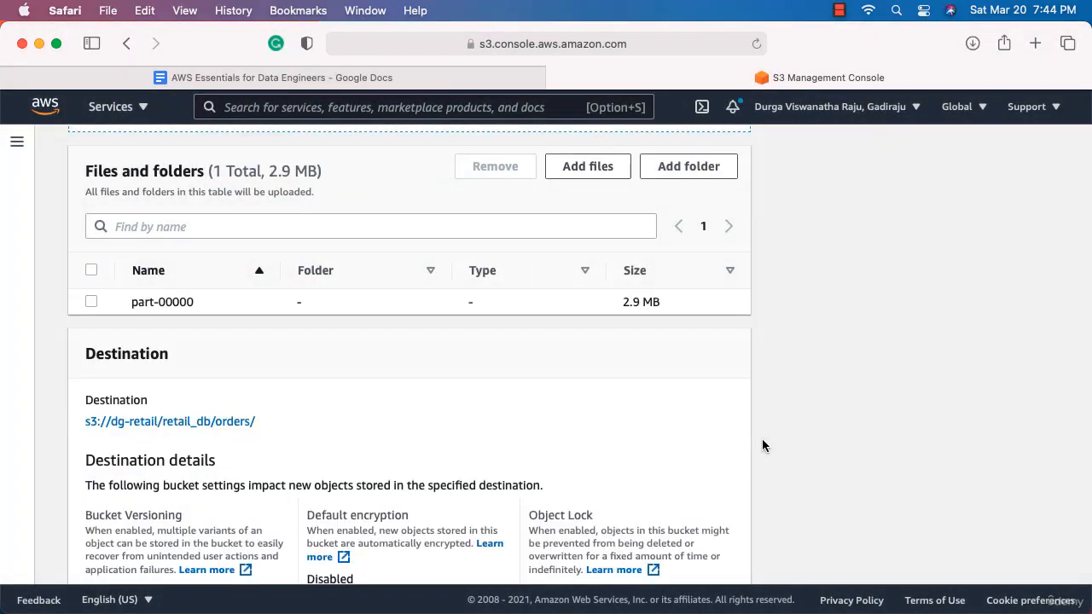
{"action": "scroll", "coordinate": [761, 439], "scroll_direction": "down", "scroll_amount": 3}
{"action": "left_click", "coordinate": [711, 555]}
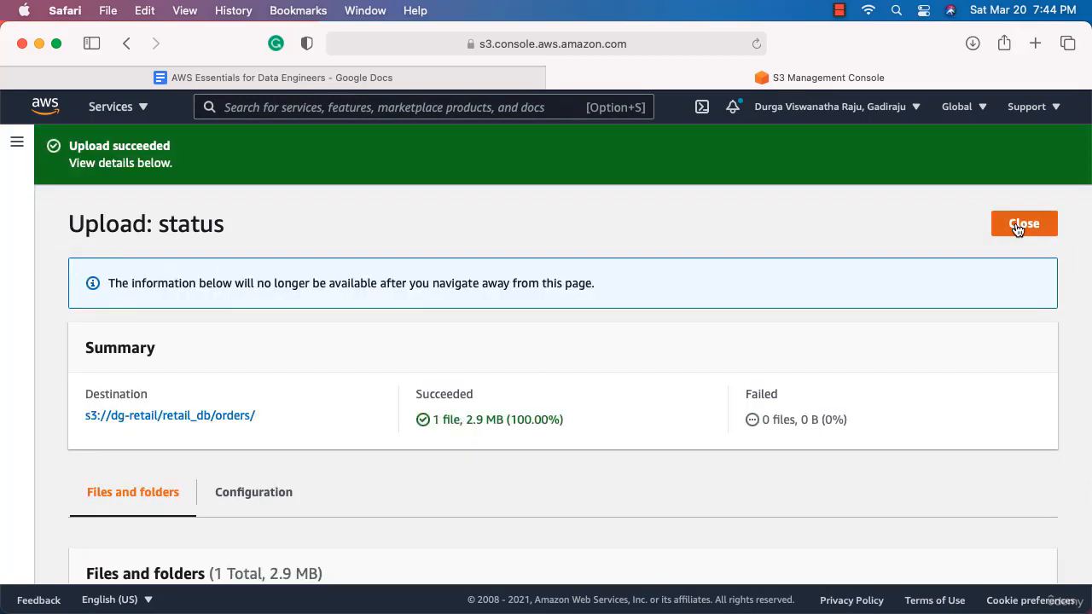
{"action": "left_click", "coordinate": [1016, 228]}
Return to the bucket list, filter it by "dg", and open the dg-retail-copy bucket
{"action": "left_click", "coordinate": [119, 155]}
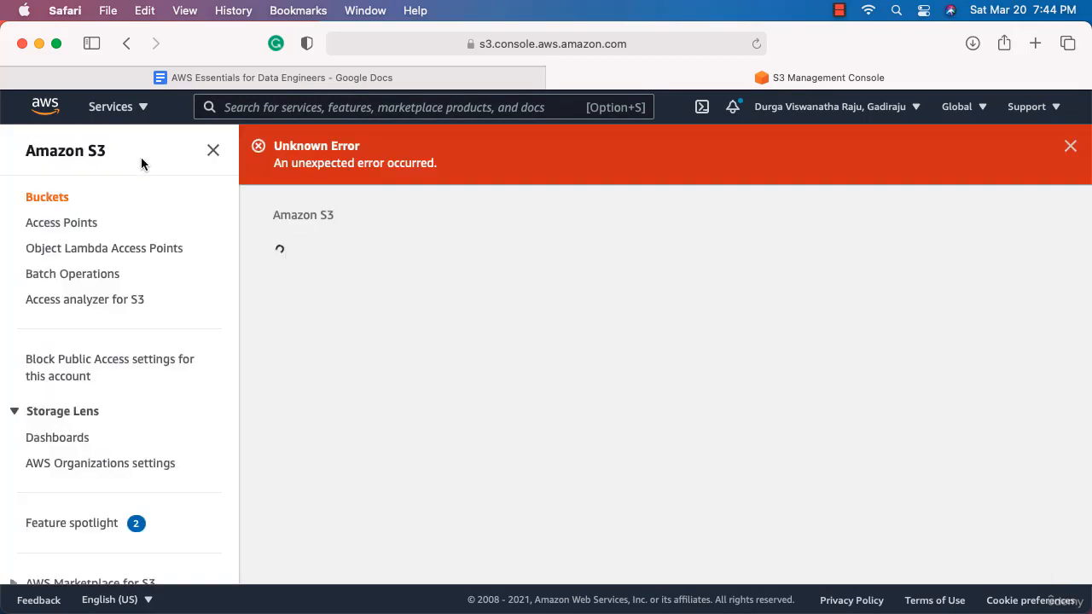
{"action": "left_click", "coordinate": [409, 330]}
{"action": "type", "text": "d"}
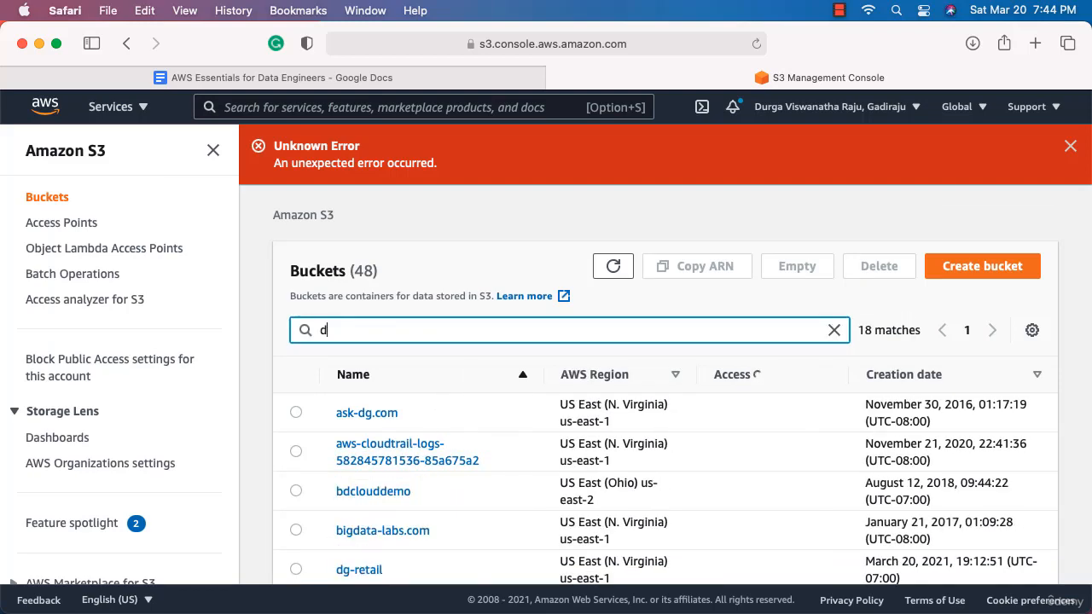
{"action": "type", "text": "g"}
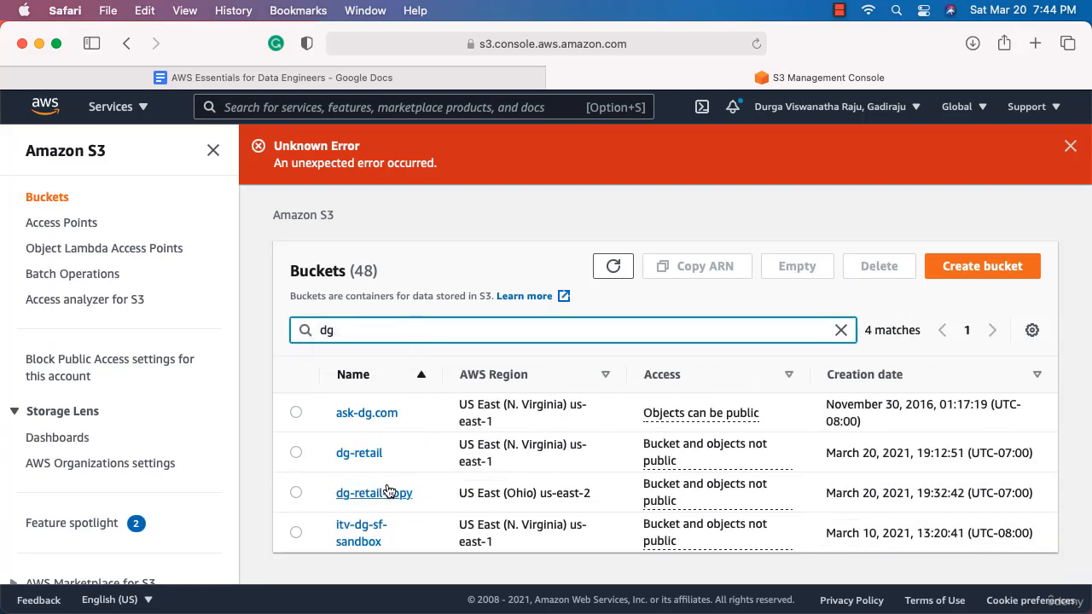
{"action": "left_click", "coordinate": [388, 491]}
Refresh the dg-retail-copy object list and open retail_db/orders to check whether part-00000 has been replicated
{"action": "left_click", "coordinate": [415, 409]}
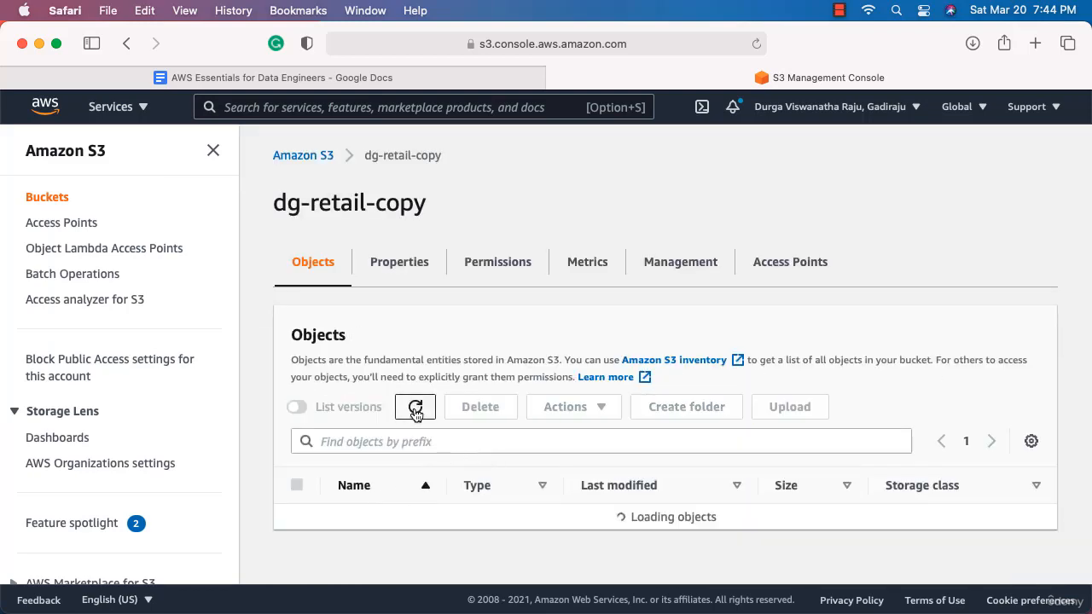
{"action": "left_click", "coordinate": [415, 408]}
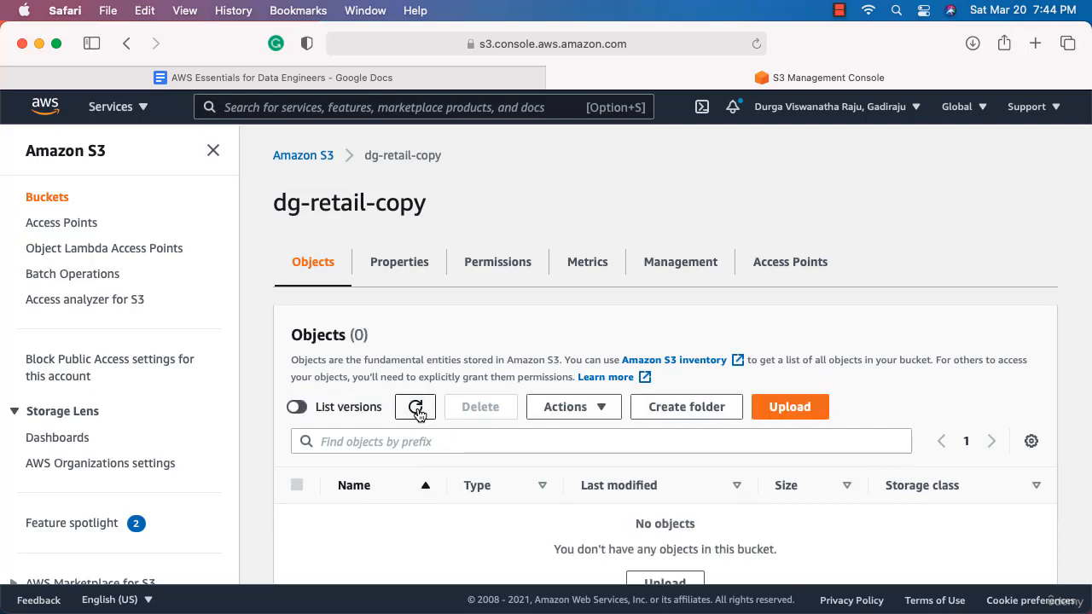
{"action": "scroll", "coordinate": [419, 414], "scroll_direction": "down", "scroll_amount": 2}
{"action": "left_click", "coordinate": [417, 379]}
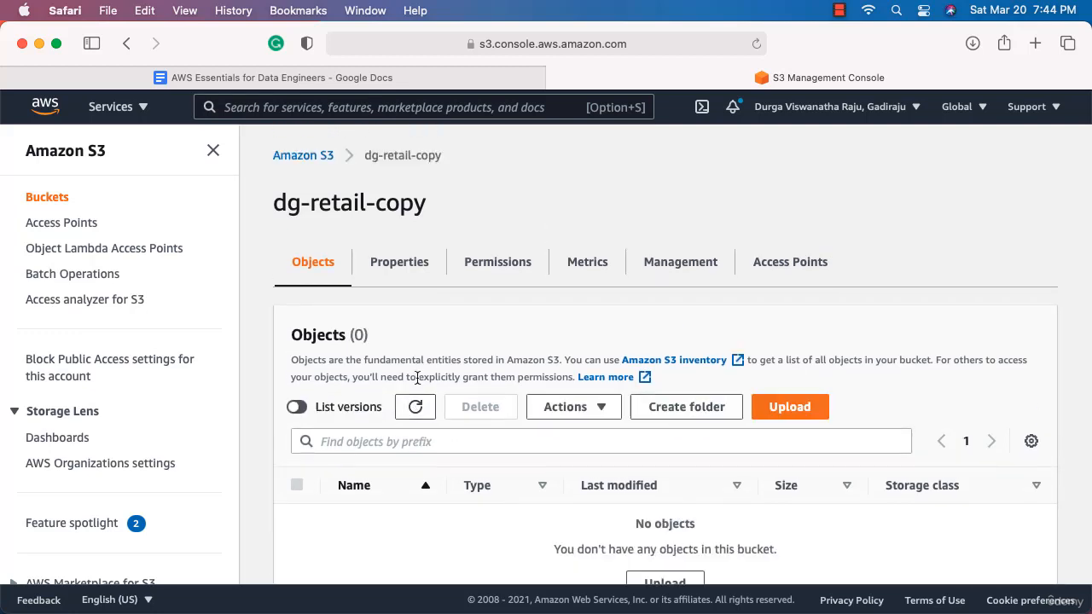
{"action": "left_click", "coordinate": [415, 407]}
{"action": "left_click", "coordinate": [416, 407]}
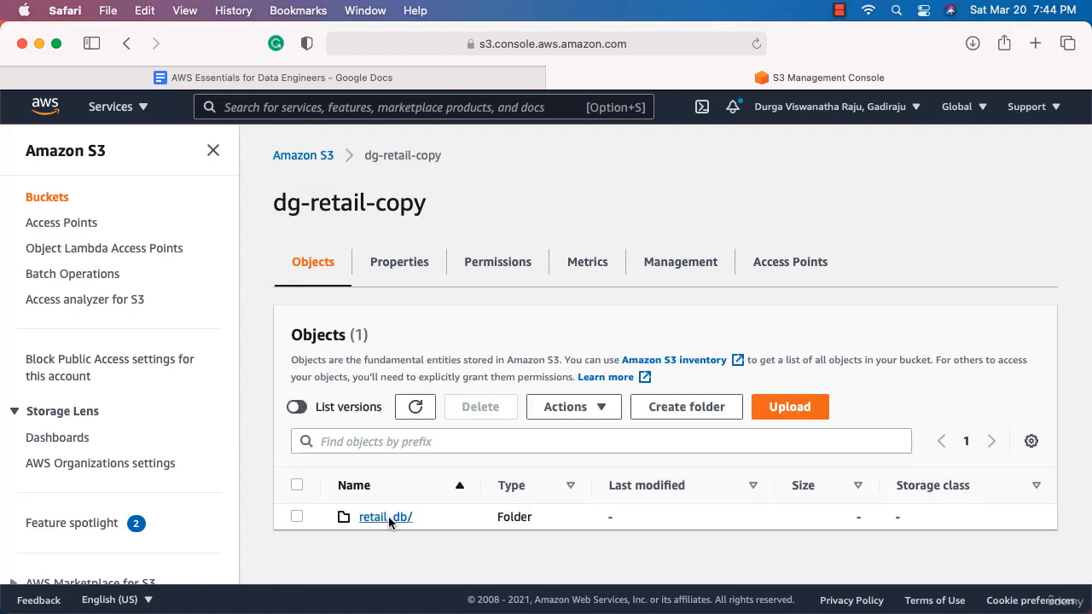
{"action": "left_click", "coordinate": [388, 516]}
{"action": "left_click", "coordinate": [378, 511]}
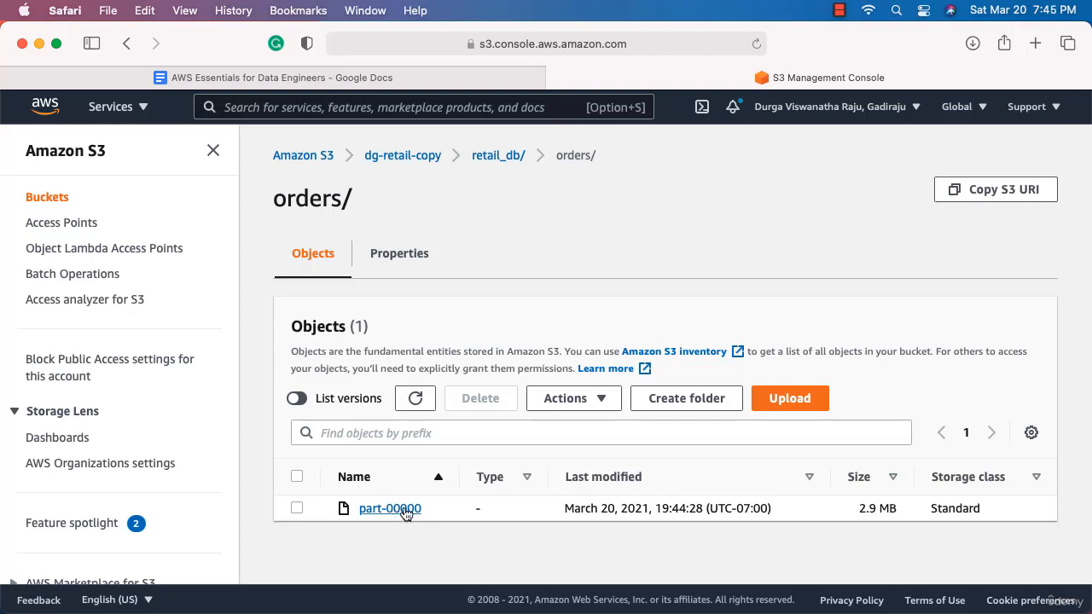
Return to the bucket list and open the dg-retail bucket
{"action": "left_click", "coordinate": [308, 157]}
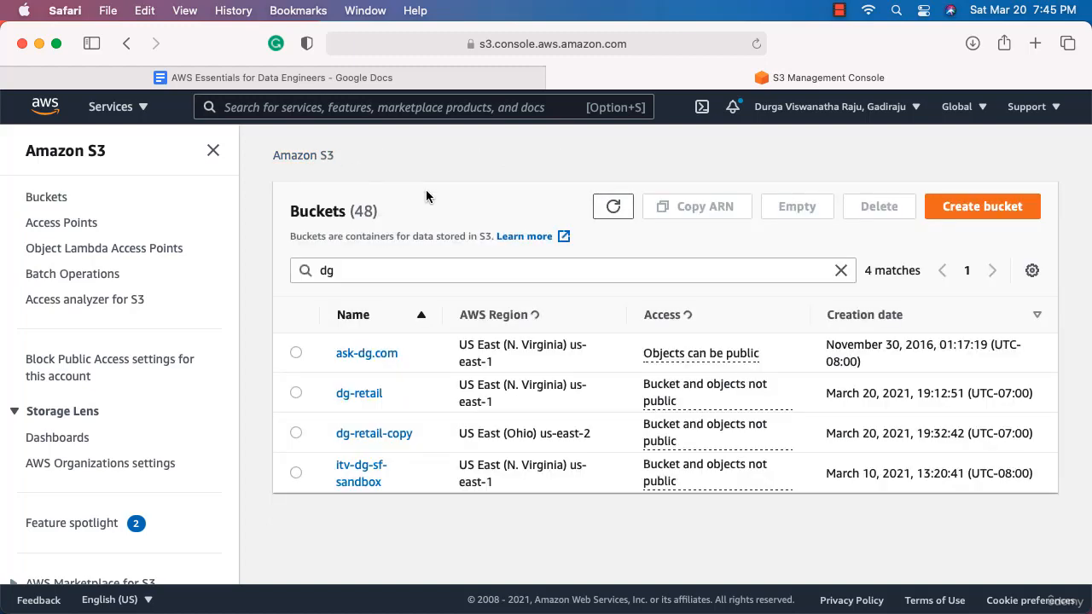
{"action": "left_click", "coordinate": [369, 399]}
{"action": "left_click", "coordinate": [296, 517]}
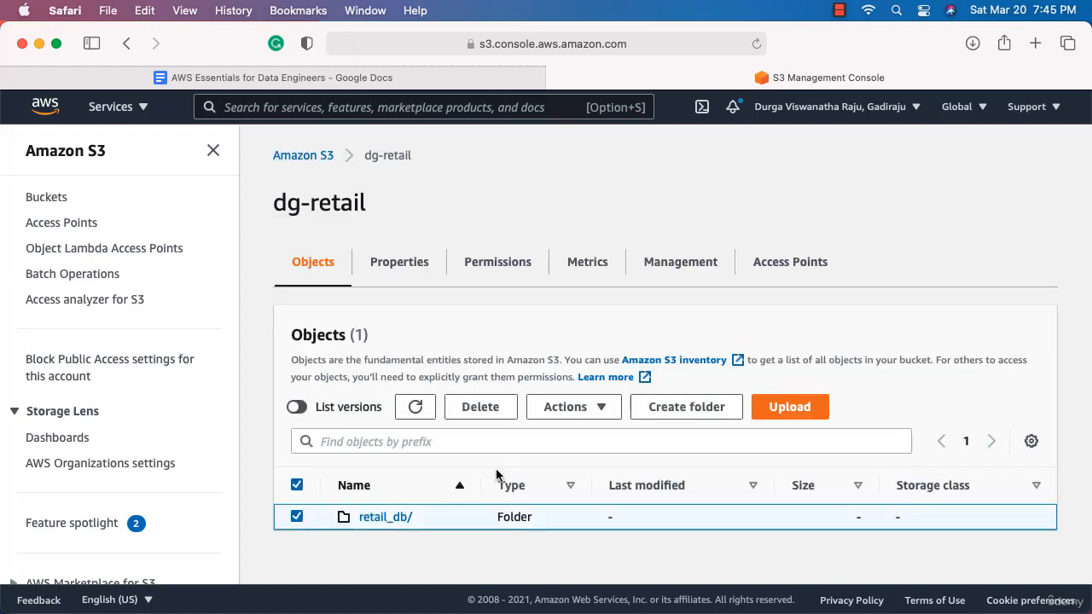
{"action": "left_click", "coordinate": [484, 408]}
{"action": "scroll", "coordinate": [630, 421], "scroll_direction": "down", "scroll_amount": 5}
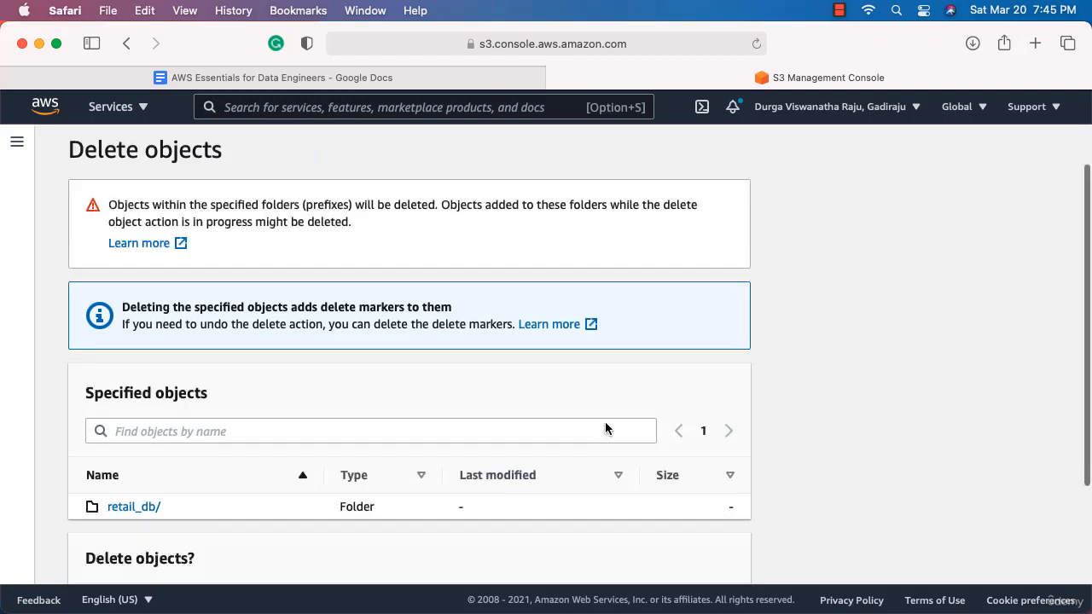
{"action": "left_click", "coordinate": [597, 559]}
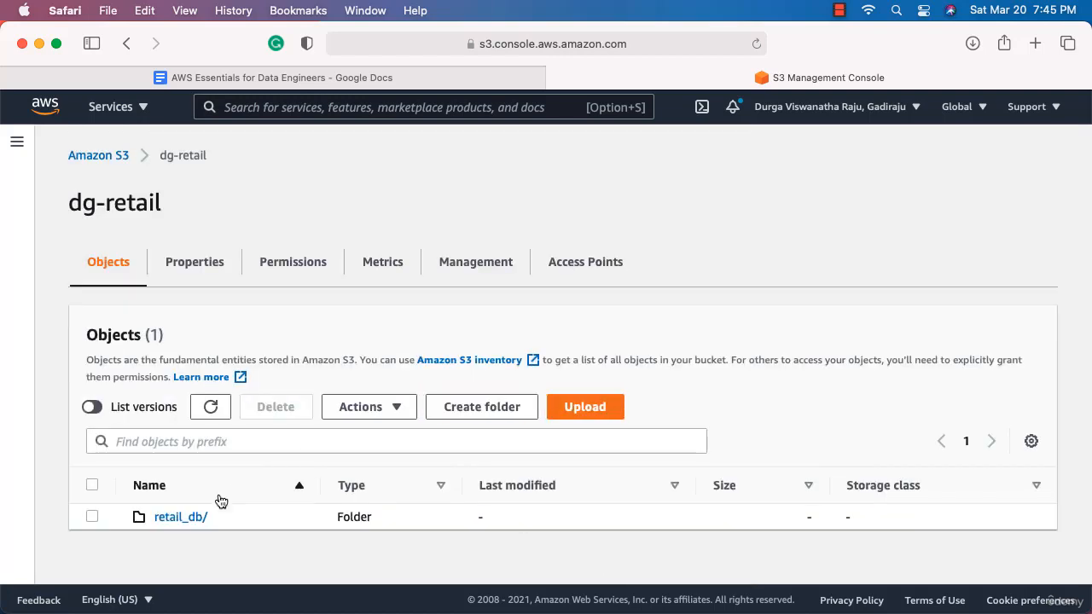
Open retail_db in dg-retail, delete all the folders inside it with the confirmation text "delete", and close the deletion status
{"action": "left_click", "coordinate": [180, 517]}
{"action": "scroll", "coordinate": [409, 475], "scroll_direction": "down", "scroll_amount": 3}
{"action": "left_click", "coordinate": [92, 377]}
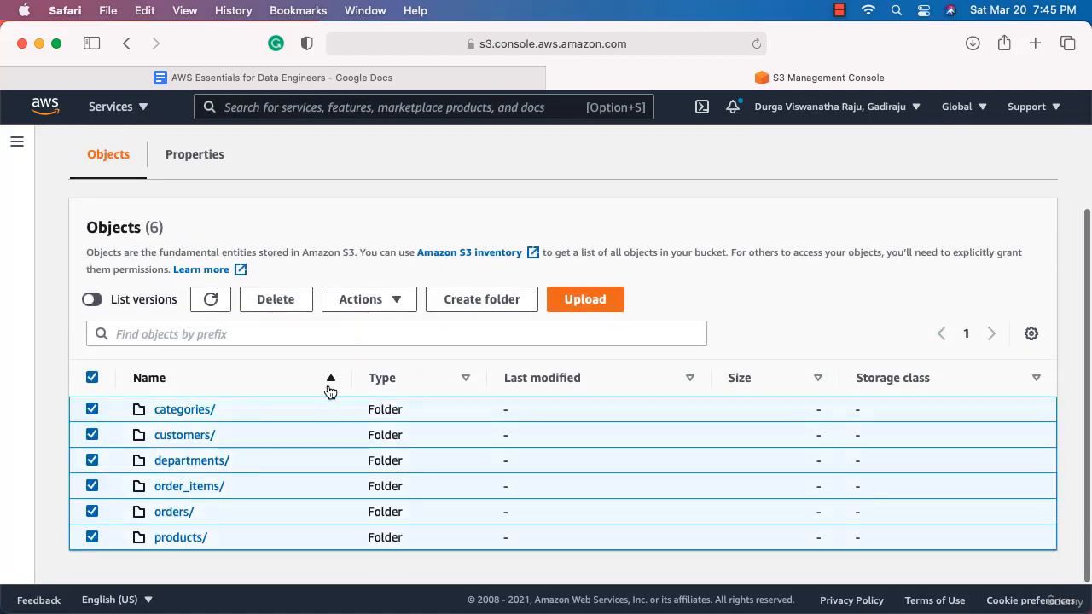
{"action": "left_click", "coordinate": [288, 305]}
{"action": "scroll", "coordinate": [687, 458], "scroll_direction": "down", "scroll_amount": 5}
{"action": "left_click", "coordinate": [142, 486]}
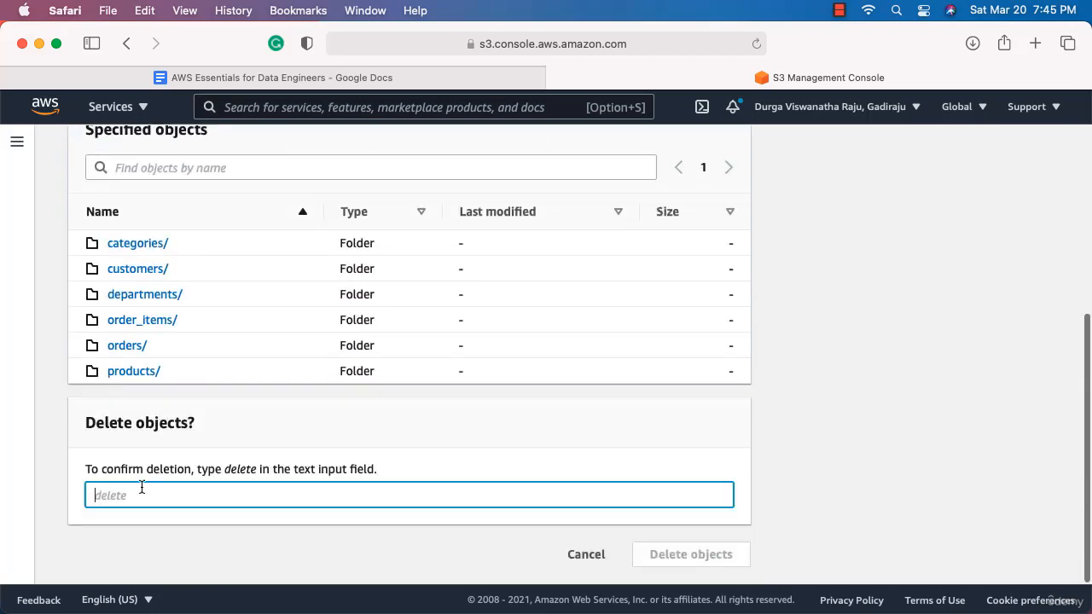
{"action": "type", "text": "dle"}
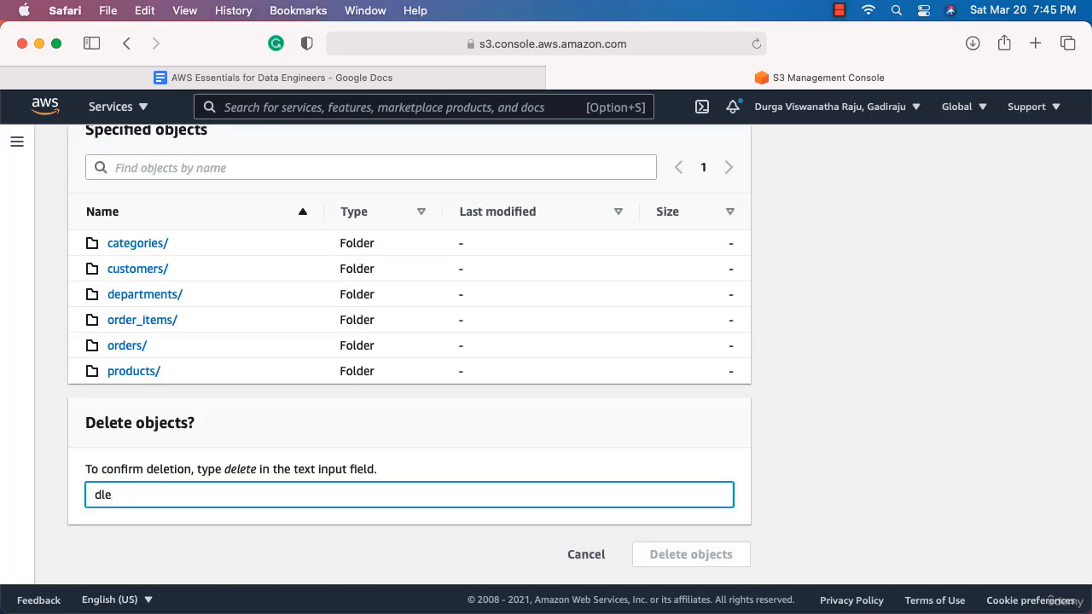
{"action": "key", "text": "BackSpace"}
{"action": "key", "text": "BackSpace"}
{"action": "type", "text": "elete"}
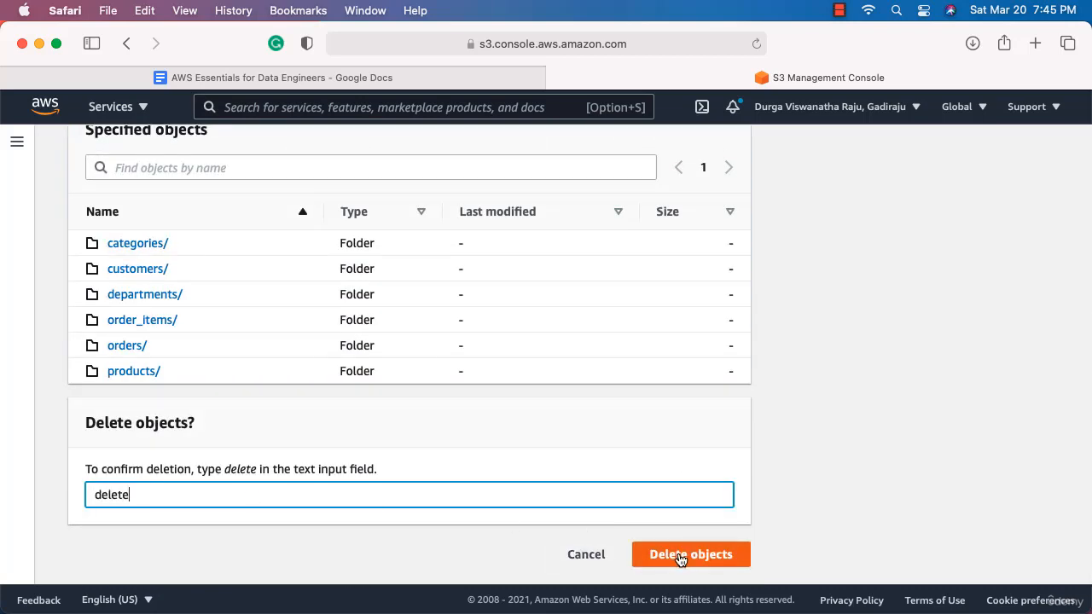
{"action": "left_click", "coordinate": [680, 556]}
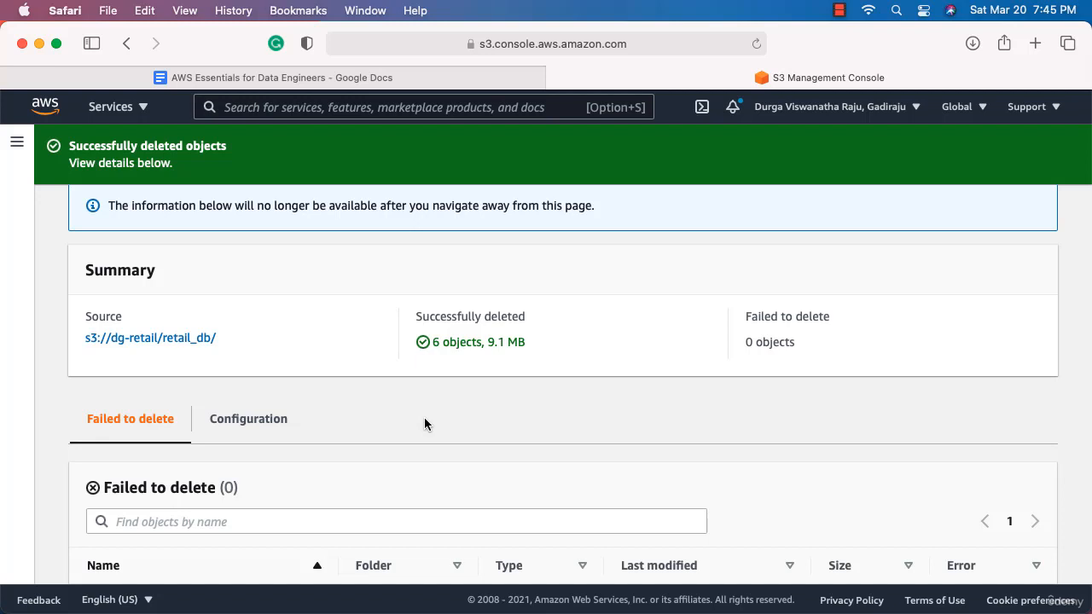
{"action": "scroll", "coordinate": [478, 444], "scroll_direction": "down", "scroll_amount": 2}
{"action": "scroll", "coordinate": [390, 374], "scroll_direction": "up", "scroll_amount": 4}
{"action": "left_click", "coordinate": [1023, 215]}
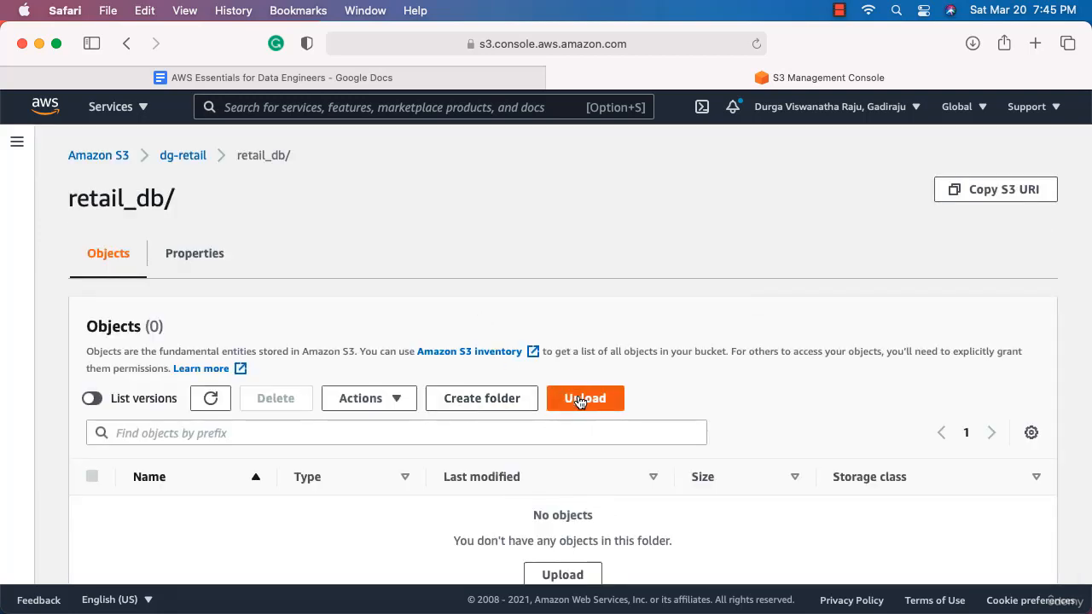
Upload the local categories, customers, departments, order_items, orders and products folders to dg-retail/retail_db and close the upload status
{"action": "left_click", "coordinate": [586, 398]}
{"action": "scroll", "coordinate": [620, 393], "scroll_direction": "down", "scroll_amount": 5}
{"action": "key", "text": "super+Tab"}
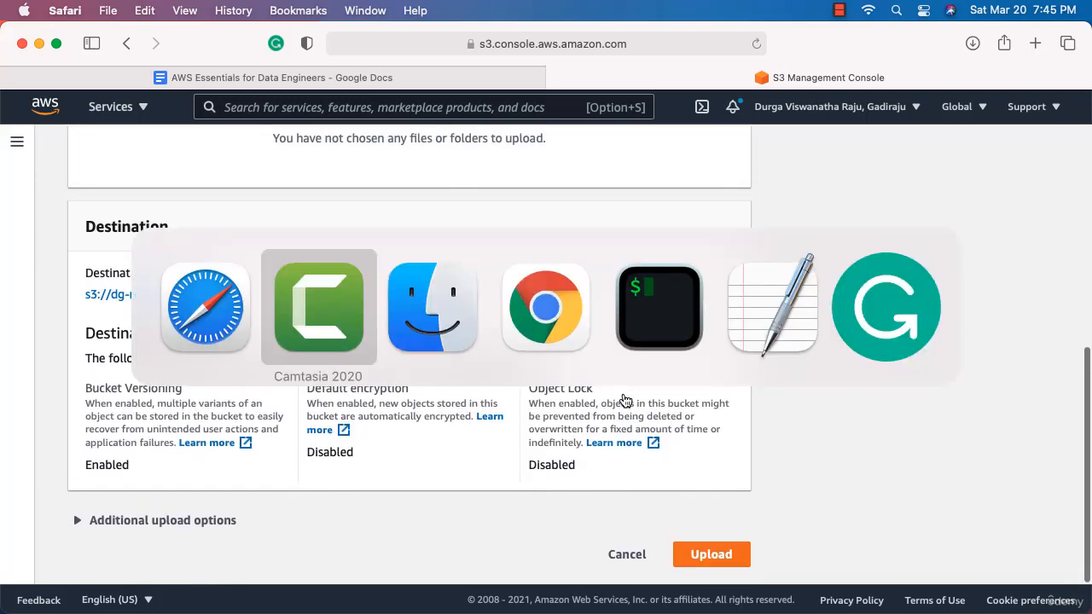
{"action": "key", "text": "super+Tab"}
{"action": "left_click_drag", "start_coordinate": [368, 182], "coordinate": [113, 211]}
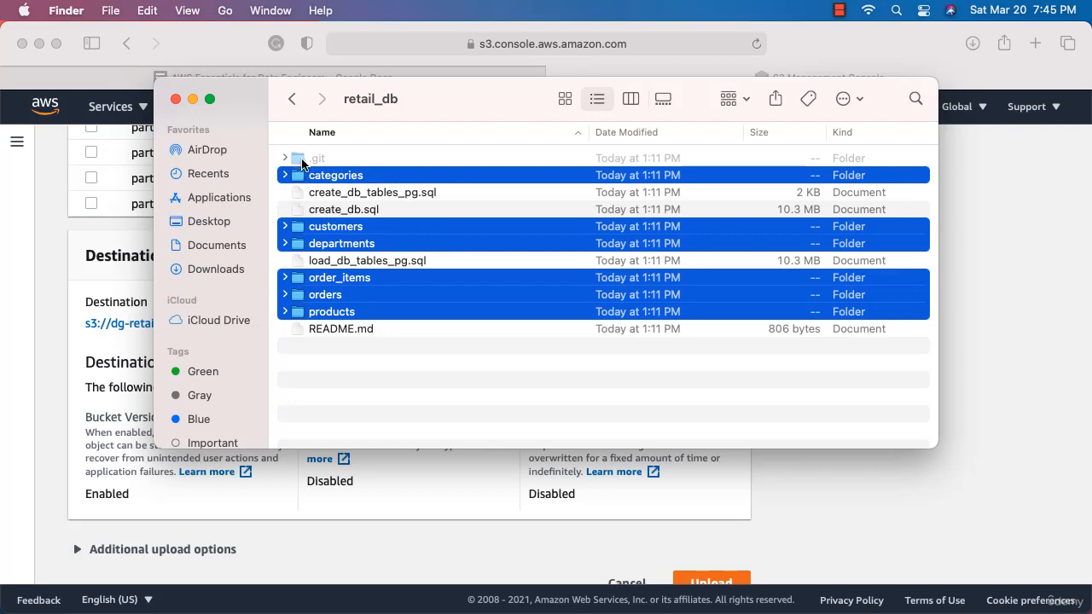
{"action": "left_click", "coordinate": [102, 264]}
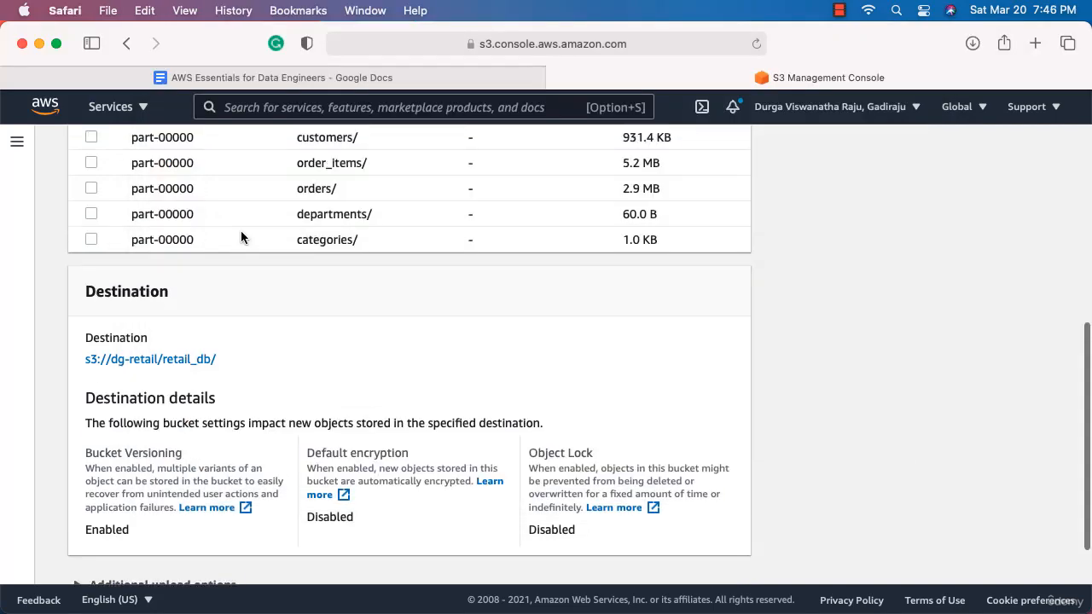
{"action": "scroll", "coordinate": [241, 236], "scroll_direction": "down", "scroll_amount": 2}
{"action": "left_click", "coordinate": [706, 552]}
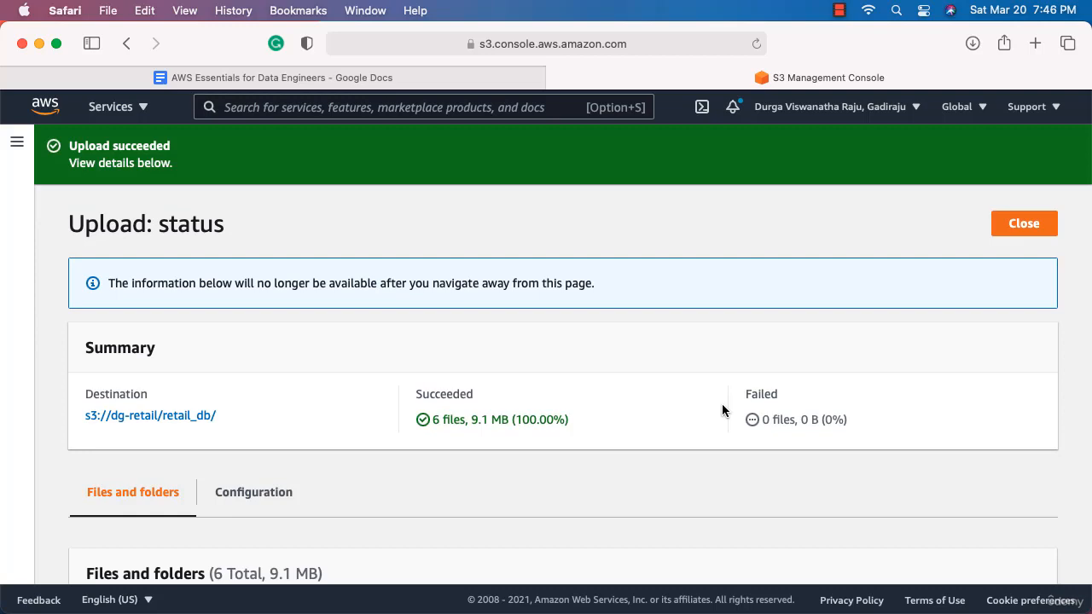
{"action": "left_click", "coordinate": [1023, 223]}
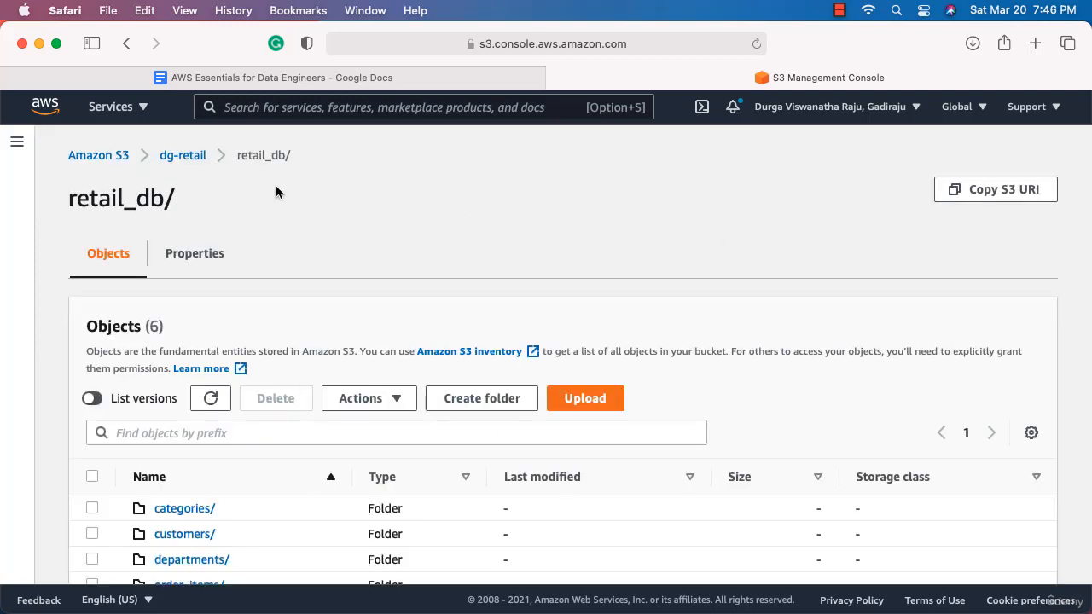
Open retail_db in the dg-retail-copy bucket and refresh its object list repeatedly to check which uploaded folders have been replicated
{"action": "left_click", "coordinate": [113, 159]}
{"action": "left_click", "coordinate": [376, 436]}
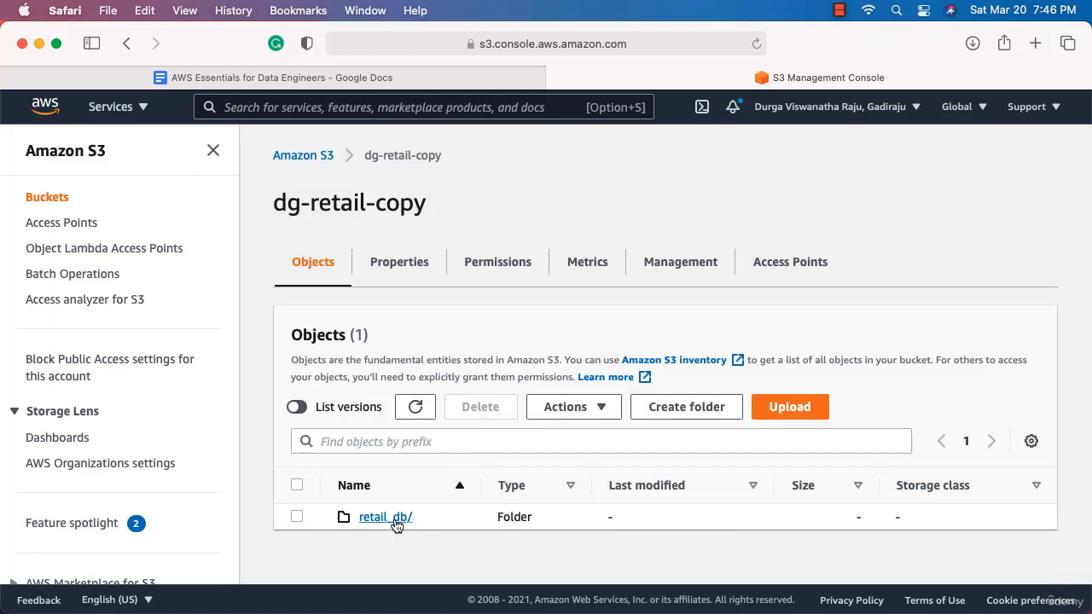
{"action": "left_click", "coordinate": [385, 517]}
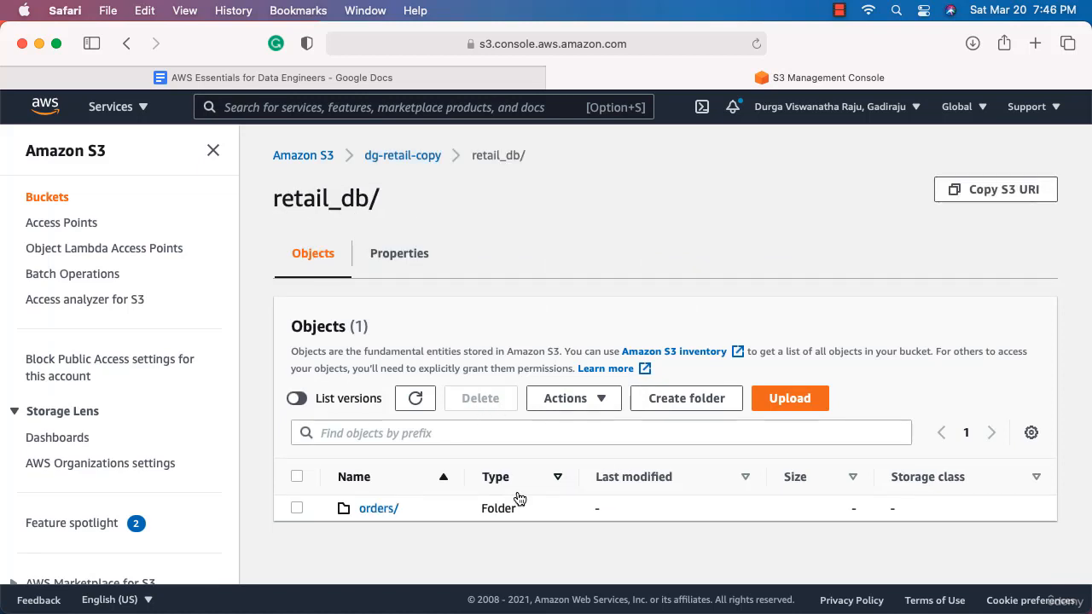
{"action": "left_click", "coordinate": [417, 401]}
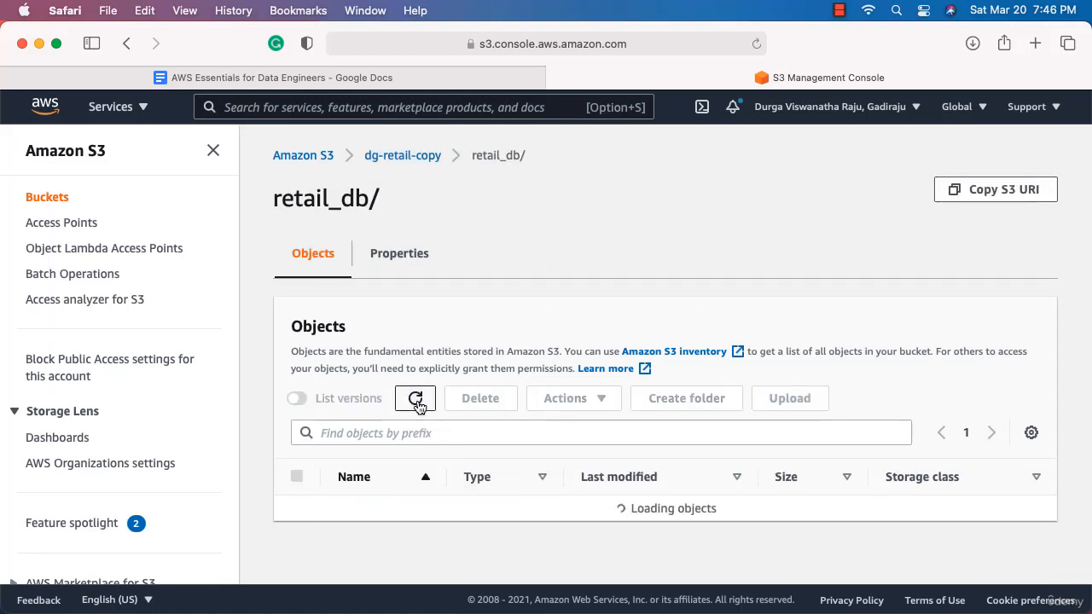
{"action": "scroll", "coordinate": [461, 416], "scroll_direction": "down", "scroll_amount": 1}
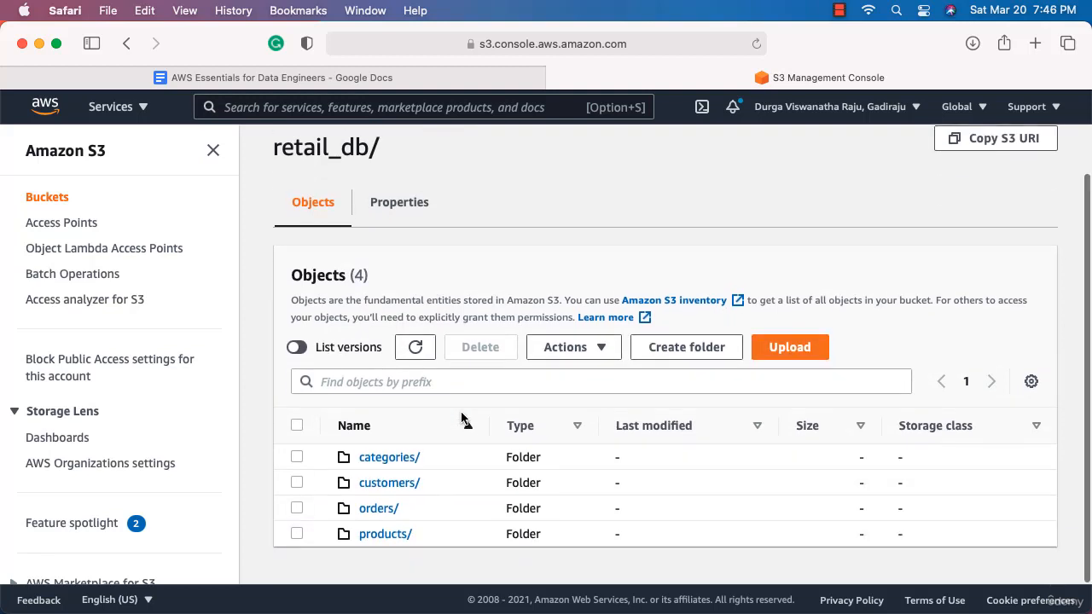
{"action": "scroll", "coordinate": [416, 380], "scroll_direction": "up", "scroll_amount": 1}
{"action": "scroll", "coordinate": [432, 409], "scroll_direction": "down", "scroll_amount": 1}
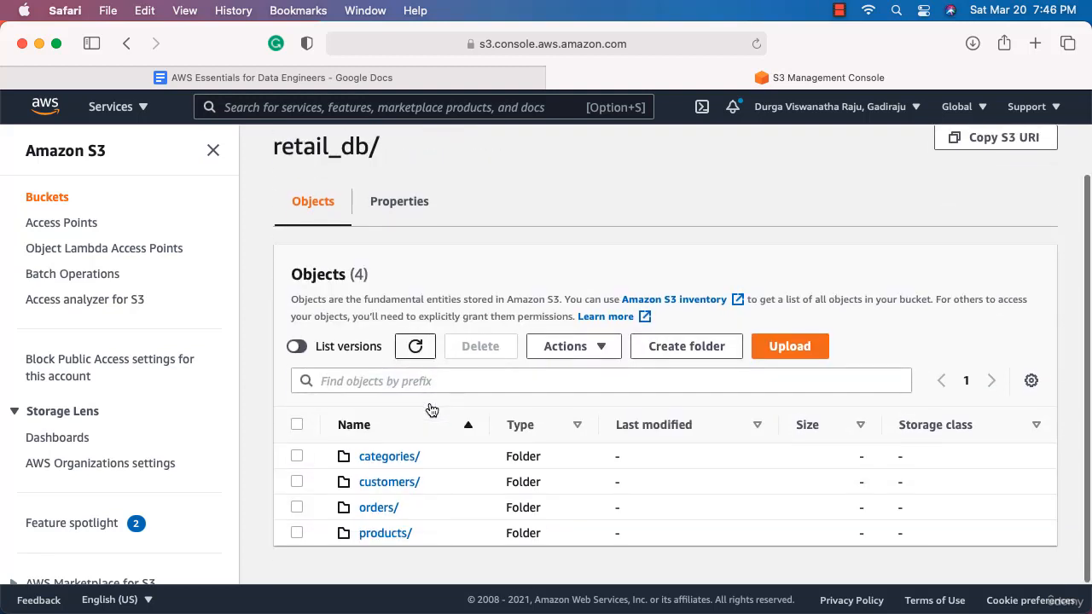
{"action": "left_click", "coordinate": [417, 350]}
{"action": "scroll", "coordinate": [481, 413], "scroll_direction": "down", "scroll_amount": 1}
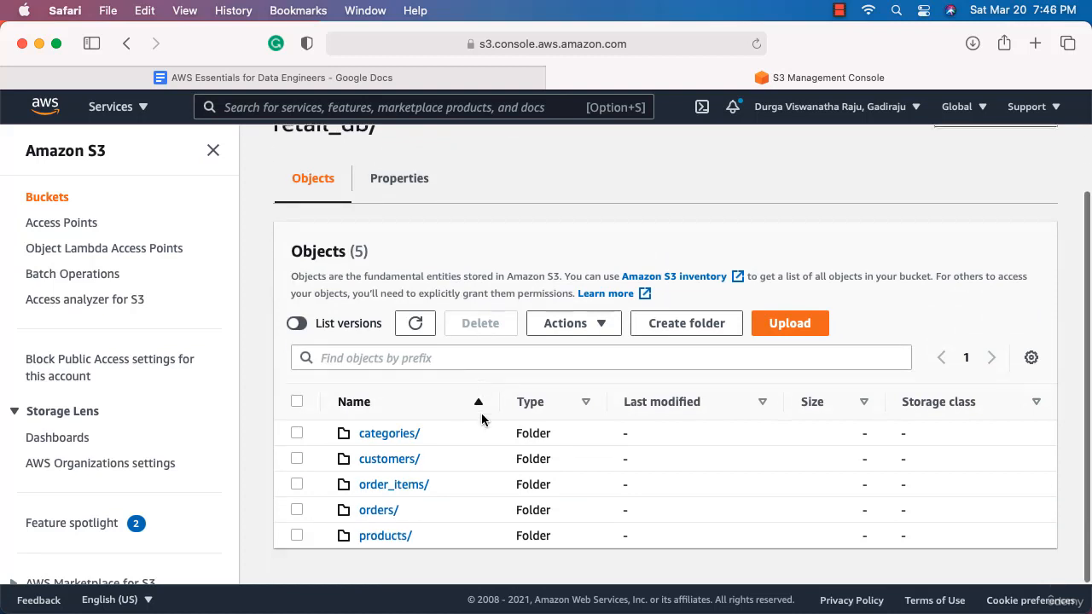
{"action": "left_click", "coordinate": [418, 325]}
{"action": "scroll", "coordinate": [458, 415], "scroll_direction": "down", "scroll_amount": 3}
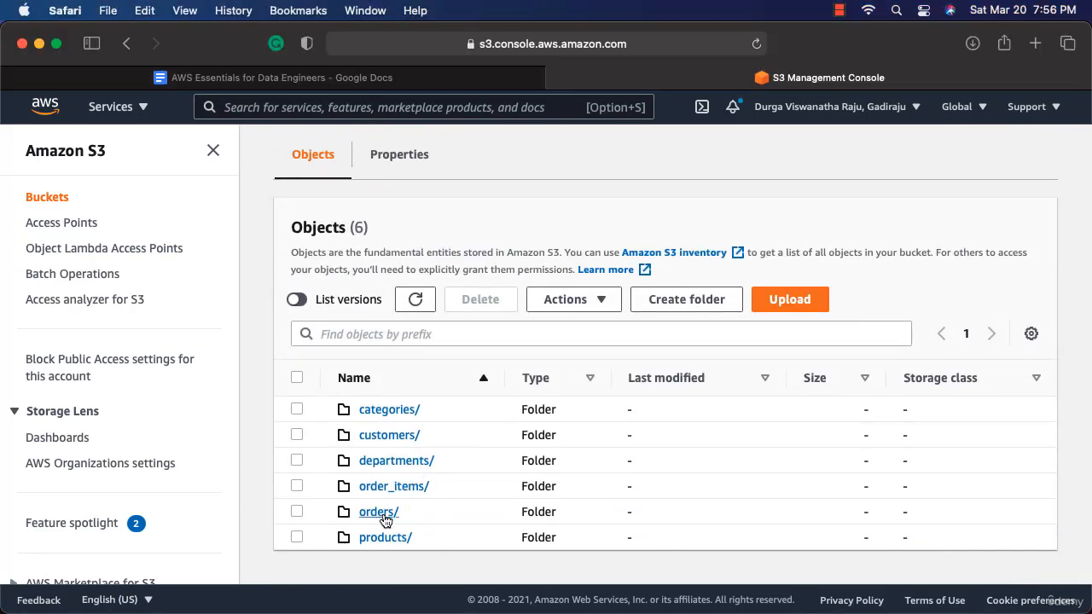
Open the orders folder in dg-retail-copy and list the object versions of part-00000
{"action": "left_click", "coordinate": [383, 517]}
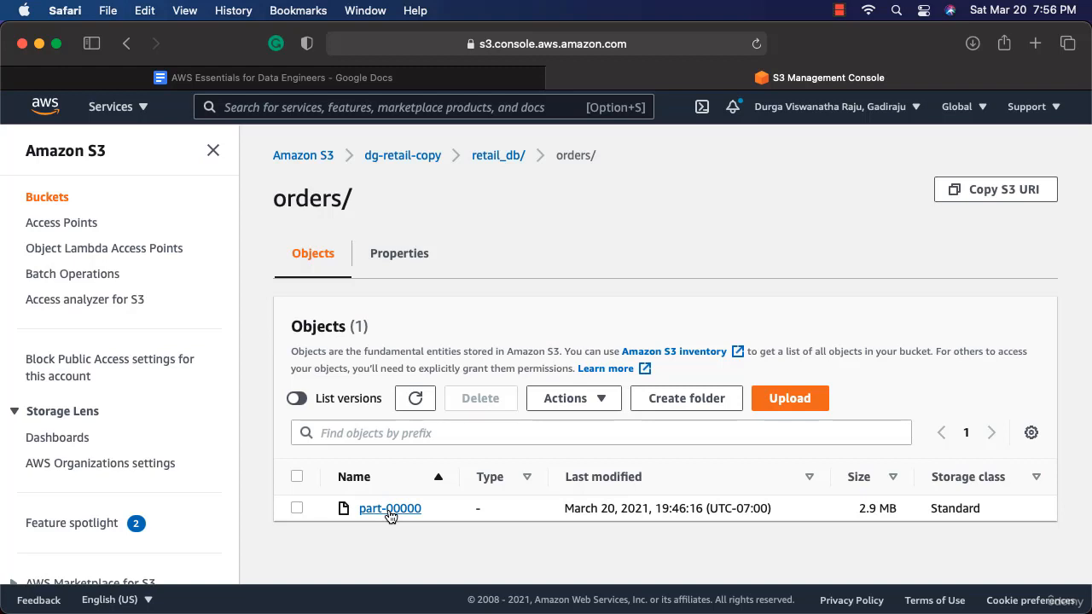
{"action": "left_click", "coordinate": [317, 398]}
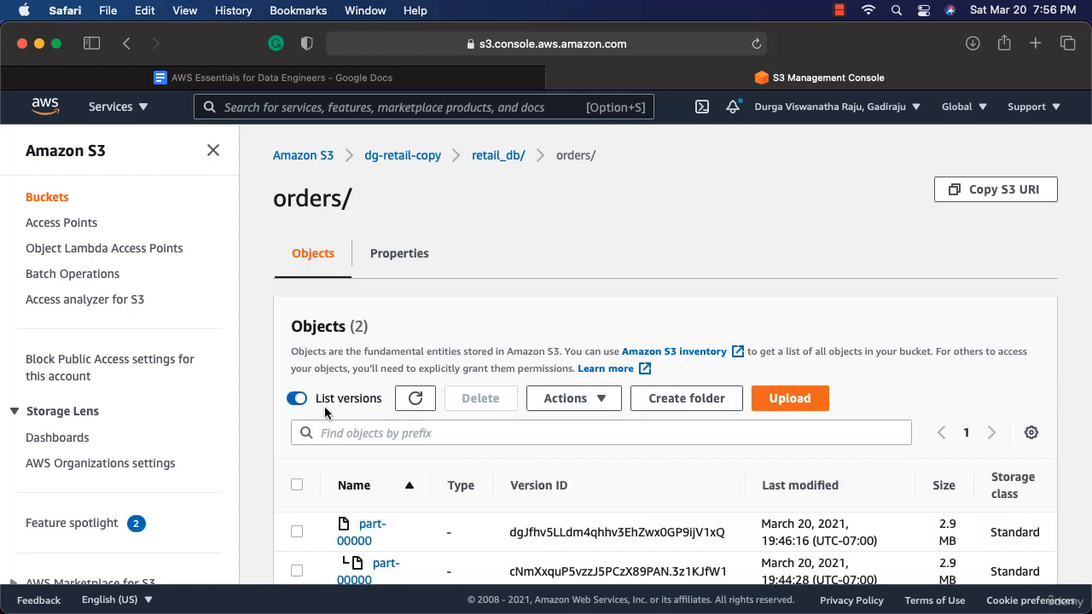